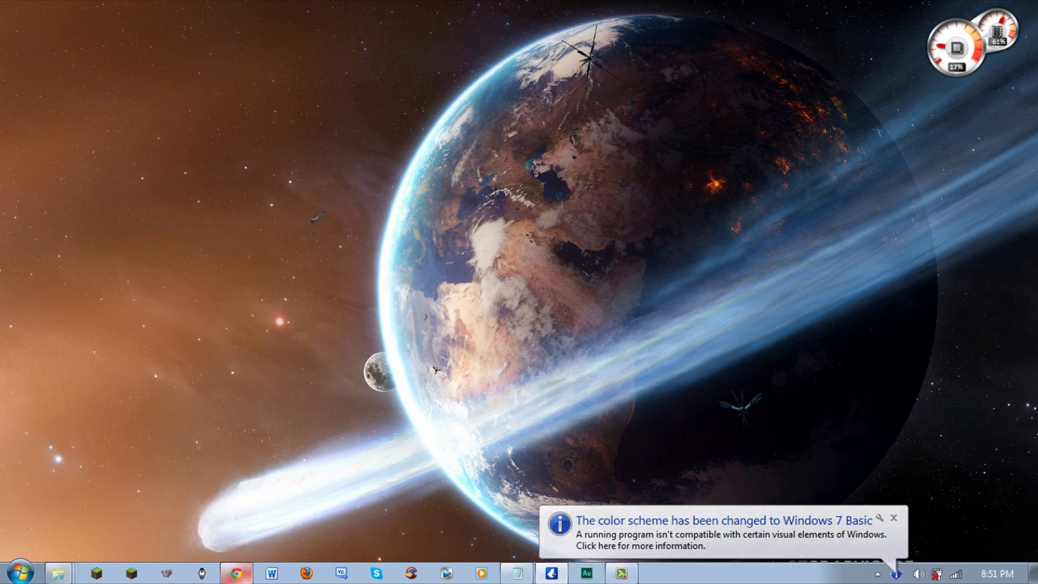
Switch to Chrome and close all of its open tabs.
left_click(236, 573)
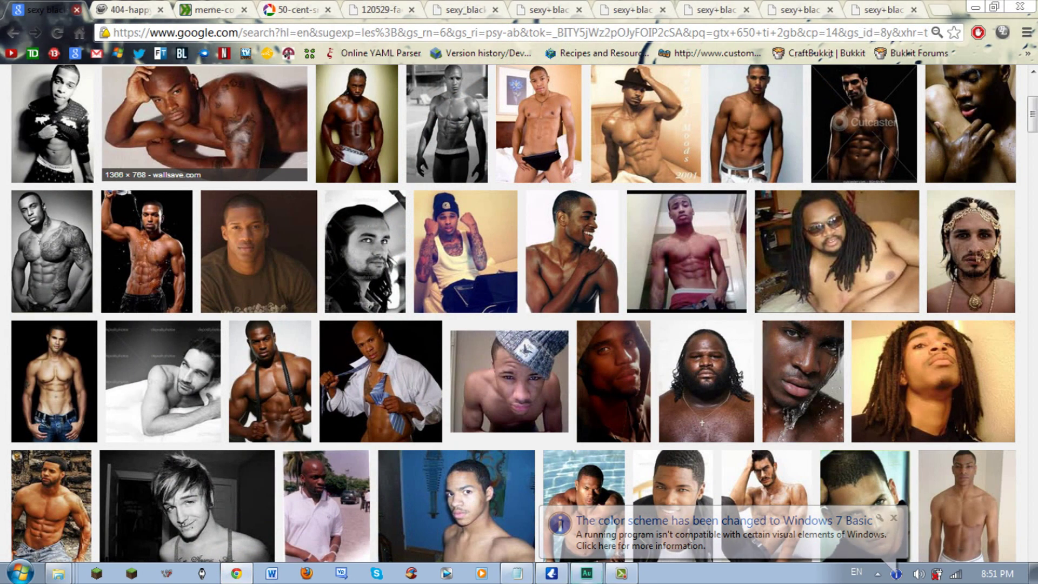
key("ctrl+w")
key("ctrl+w")
key("ctrl+w")
key("ctrl+w")
key("ctrl+w")
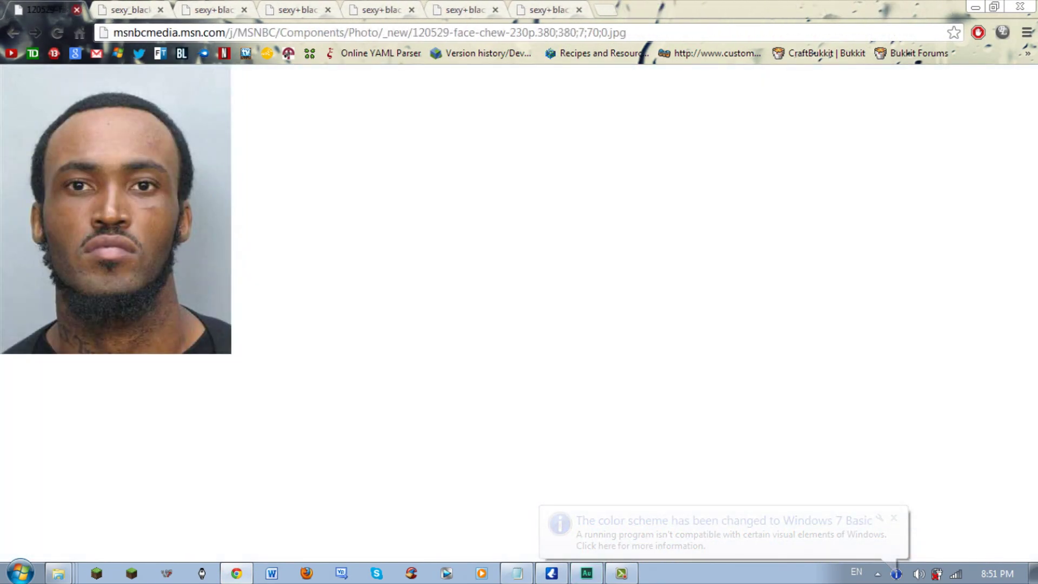
key("ctrl+w")
key("ctrl+w")
key("ctrl+w")
key("ctrl+w")
key("ctrl+w")
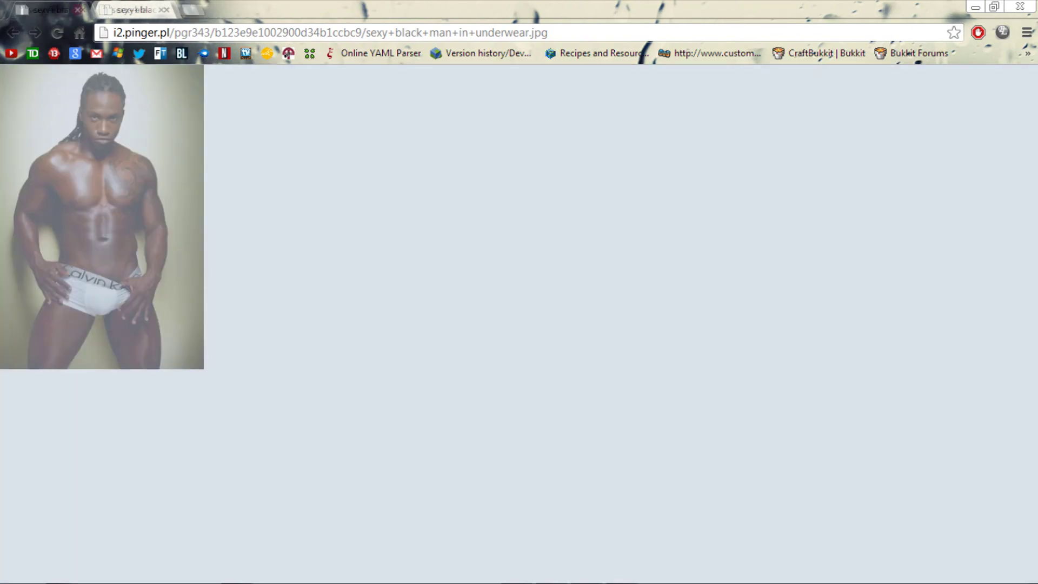
key("ctrl+w")
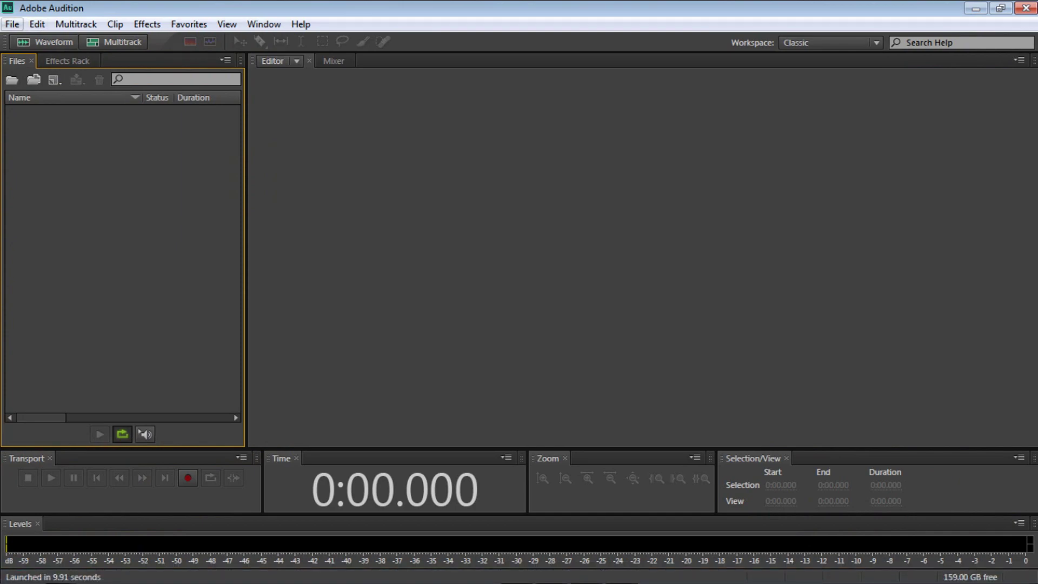
Create a new stereo audio file named Untitled 1 at 44100 Hz and 32 (float) bits.
left_click(12, 23)
mouse_move(36, 41)
key("ctrl+n")
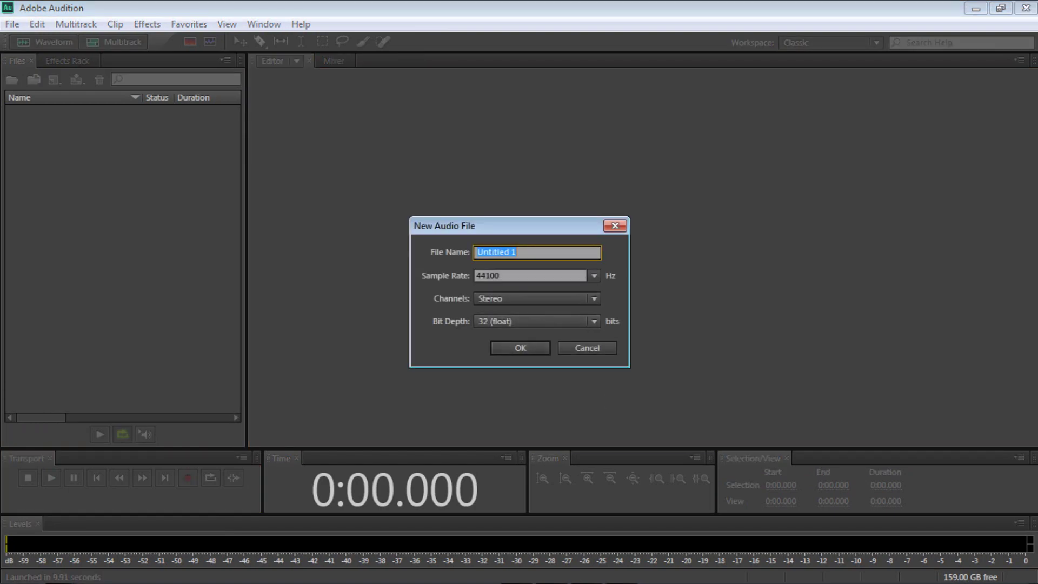
key("Return")
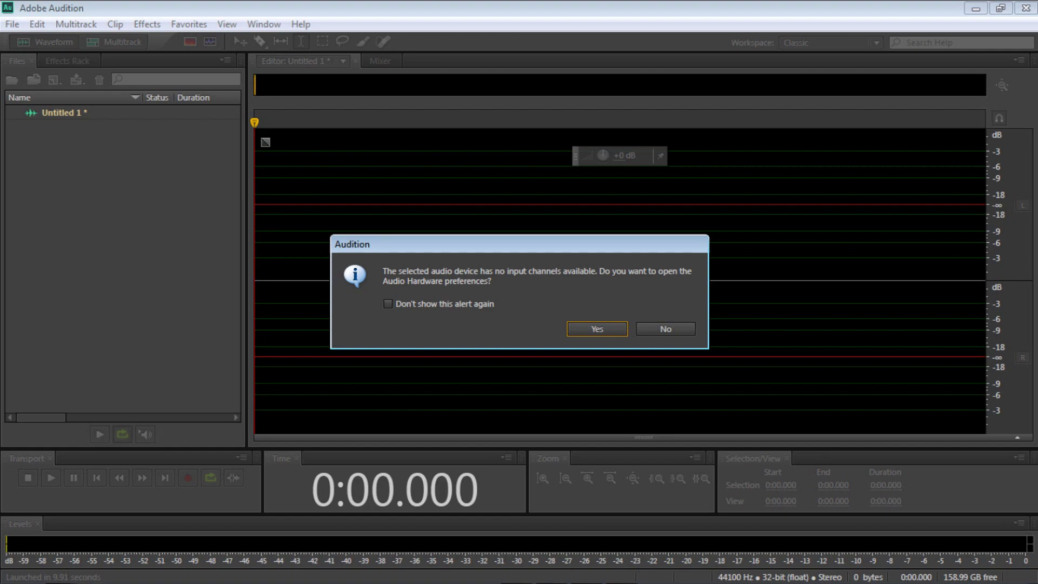
Set the default input in the Audio Hardware preferences to External Mic (IDT High Definition Audio CODEC).
key("Return")
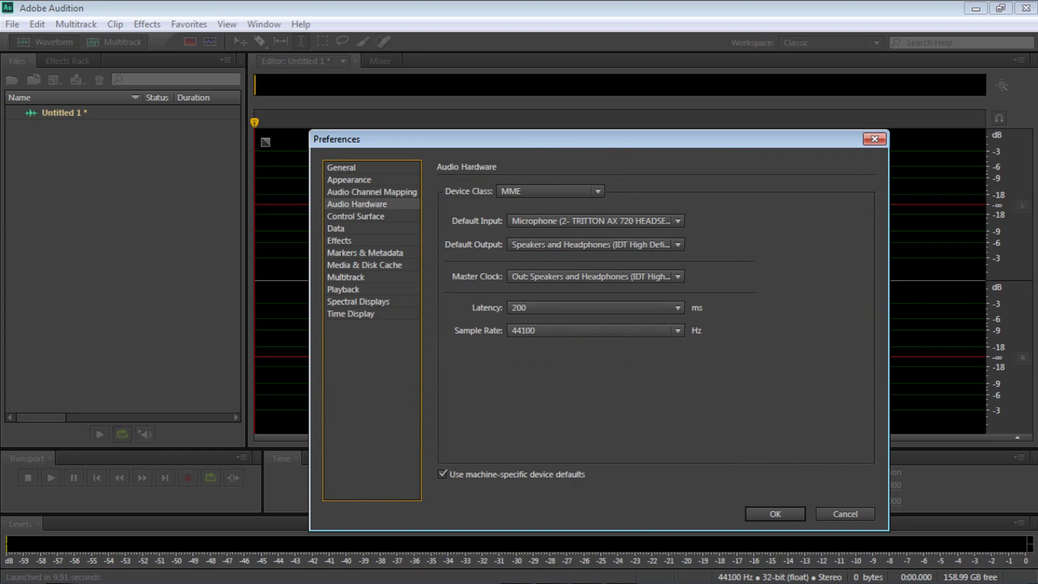
left_click(594, 277)
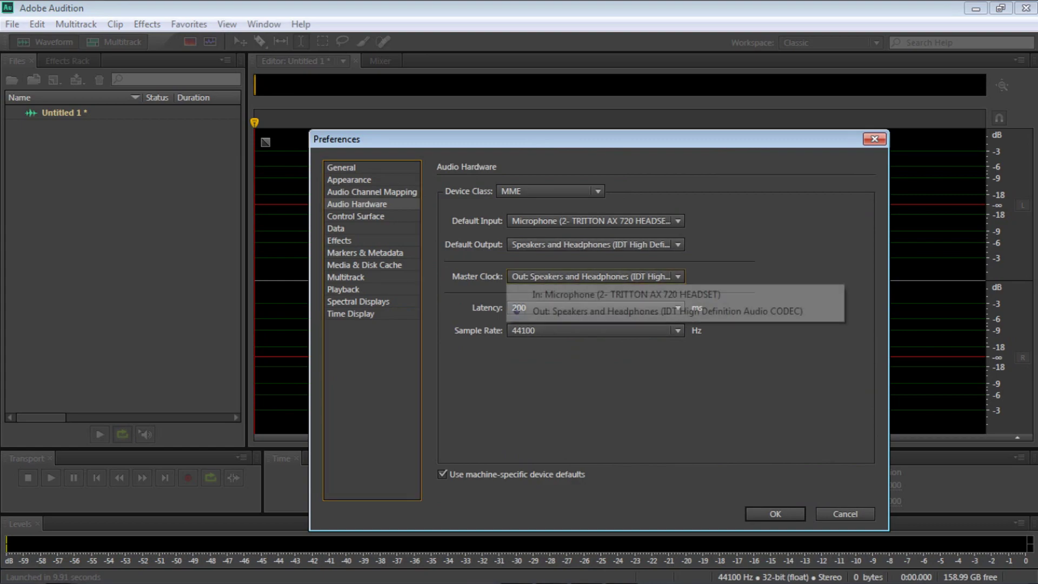
left_click(595, 276)
left_click(595, 244)
left_click(595, 244)
left_click(595, 221)
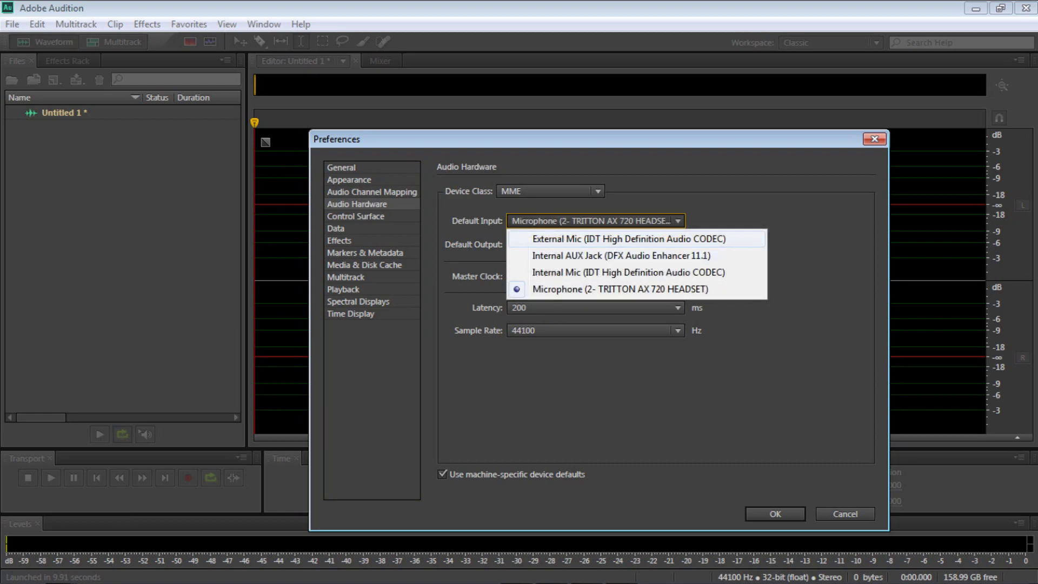
left_click(594, 238)
key("Return")
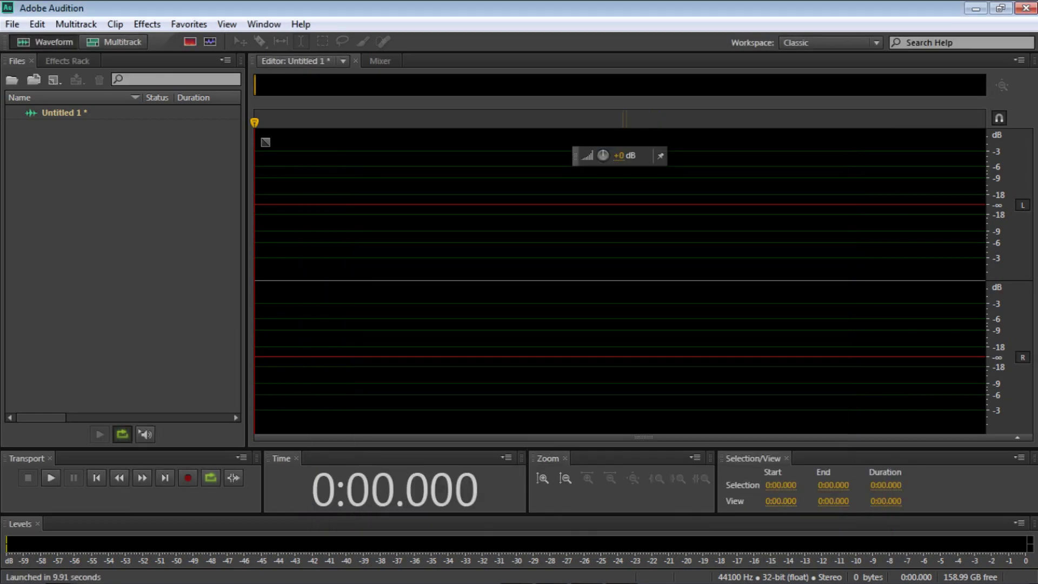
Record a voice clip about 10.3 seconds long into the empty audio file.
left_click(64, 113)
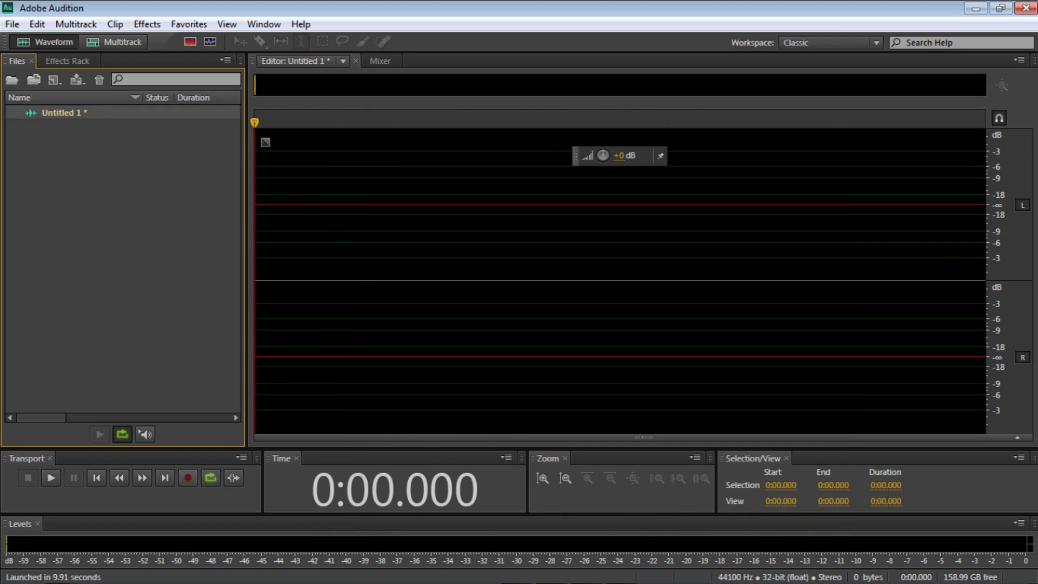
left_click(188, 477)
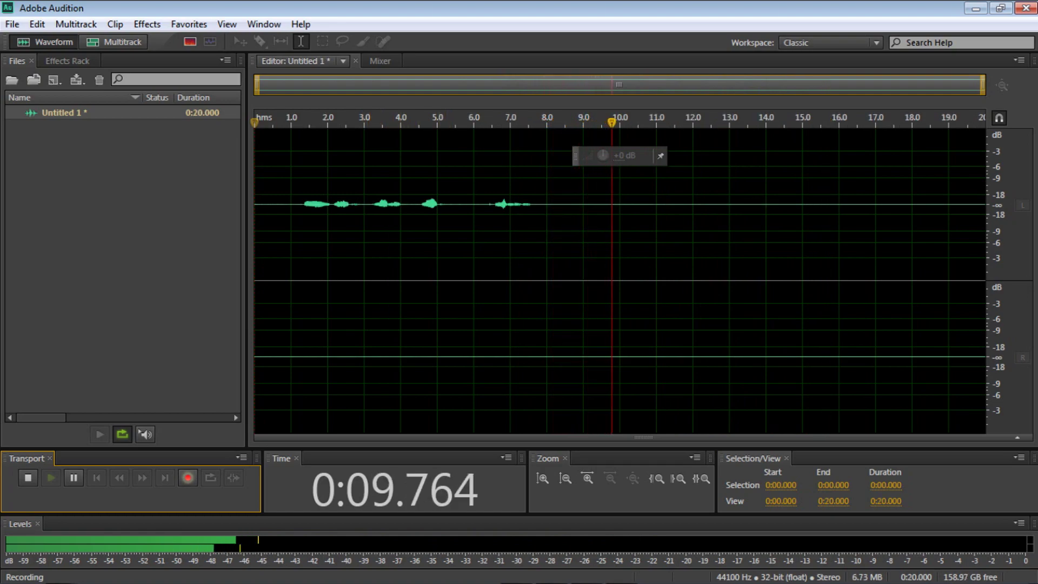
key("space")
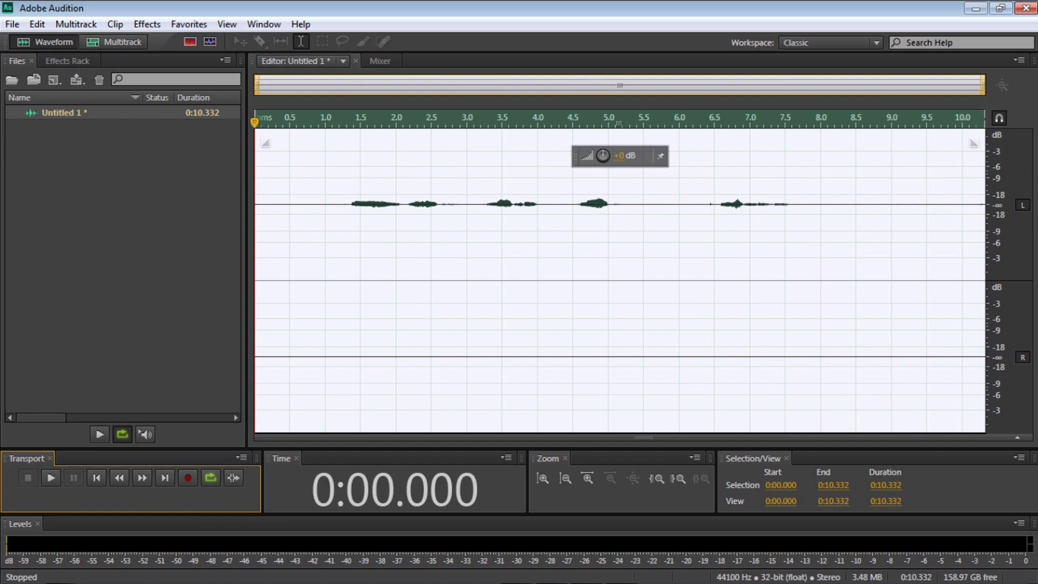
Check the default sample rate and bit depth of the TRITTON AX 720 headset speakers in the Windows playback devices.
mouse_move(918, 581)
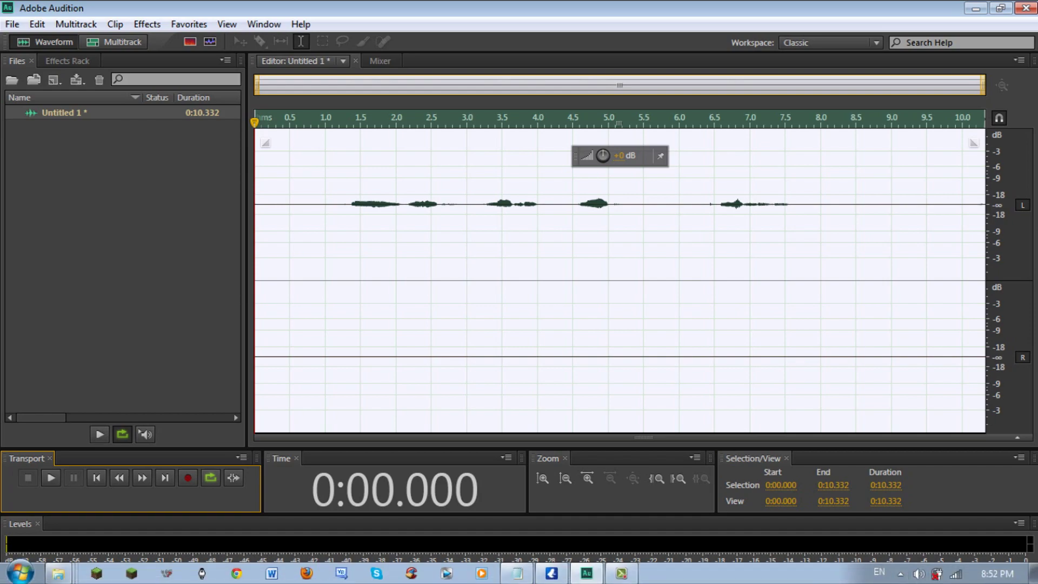
right_click(918, 574)
left_click(935, 503)
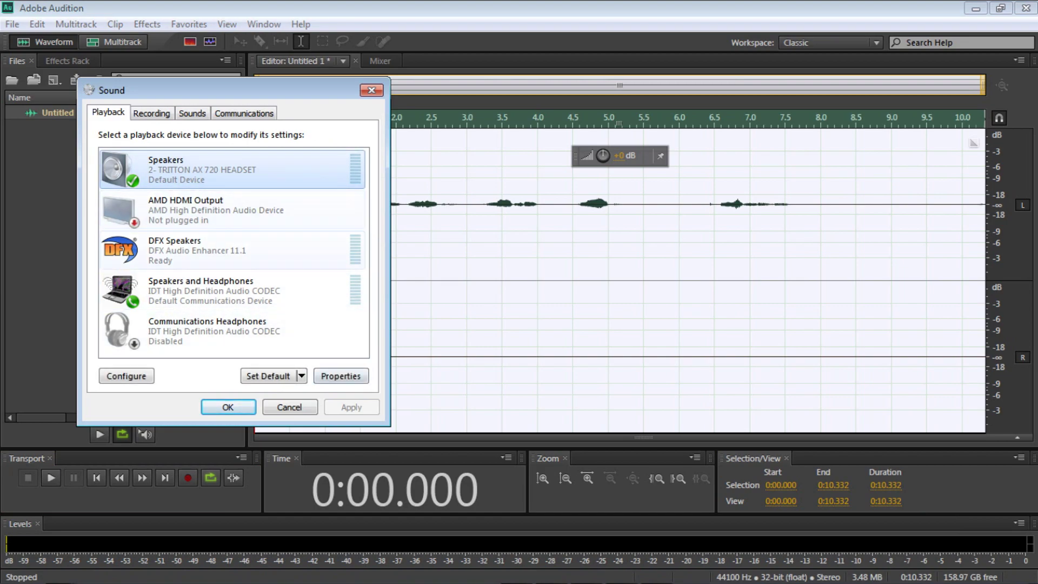
left_click(232, 290)
left_click(232, 169)
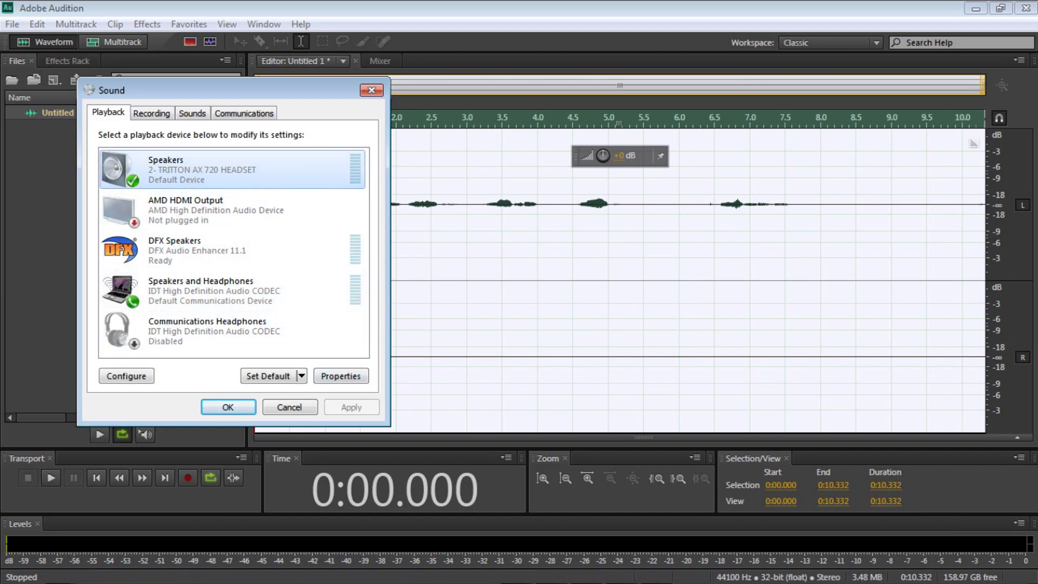
left_click(340, 376)
left_click(269, 173)
left_click(230, 247)
key("Up")
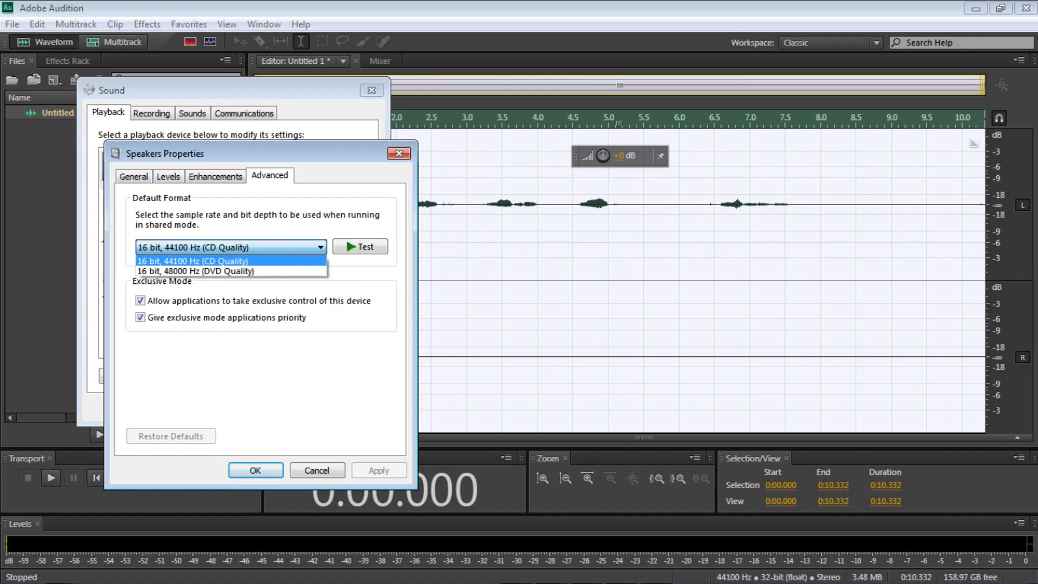
key("Return")
key("alt+Down")
key("Return")
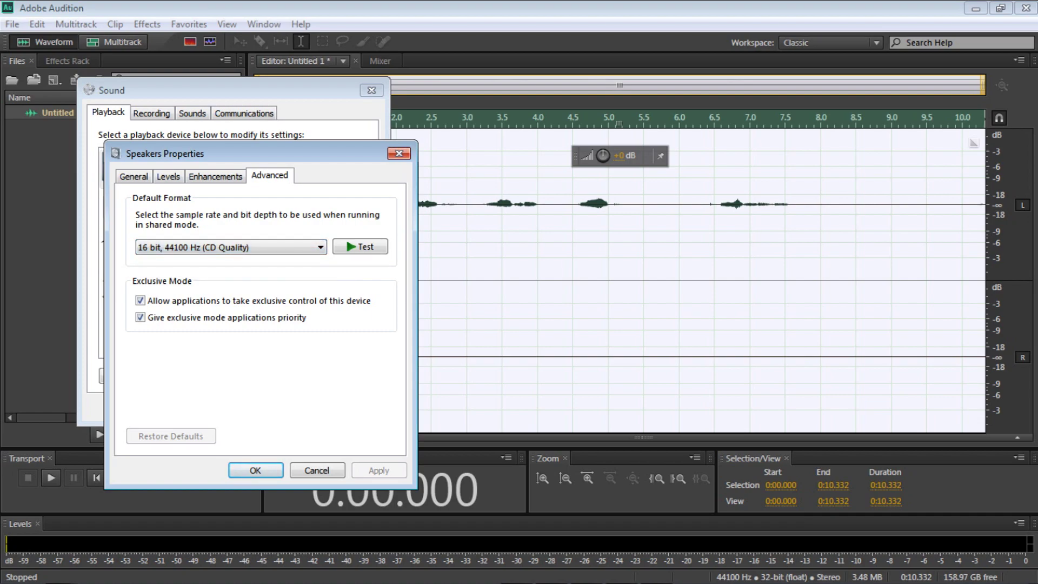
left_click(399, 153)
right_click(265, 181)
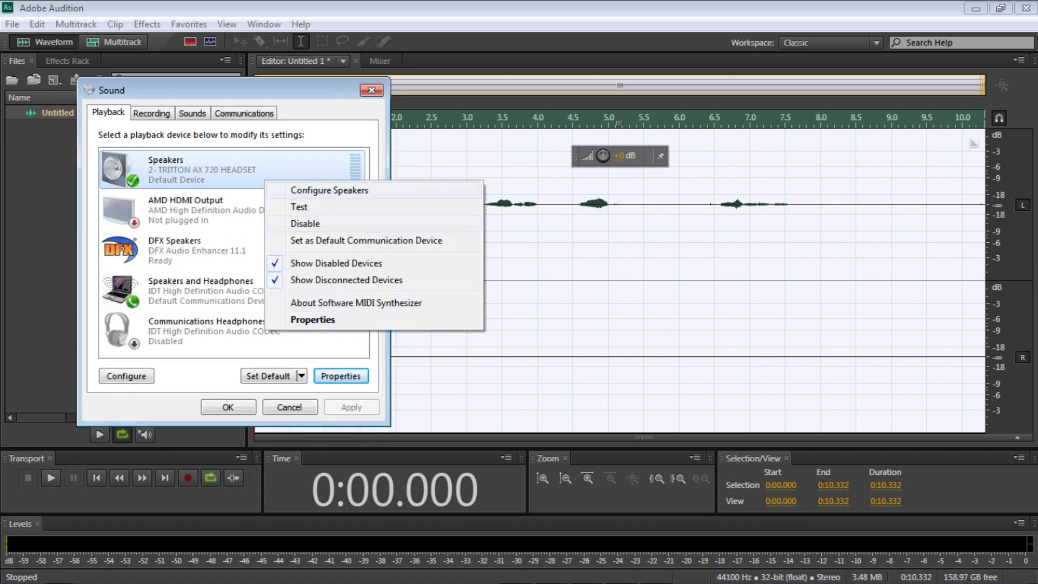
Check the default format choices of the External Mic in the Windows recording devices.
left_click(151, 112)
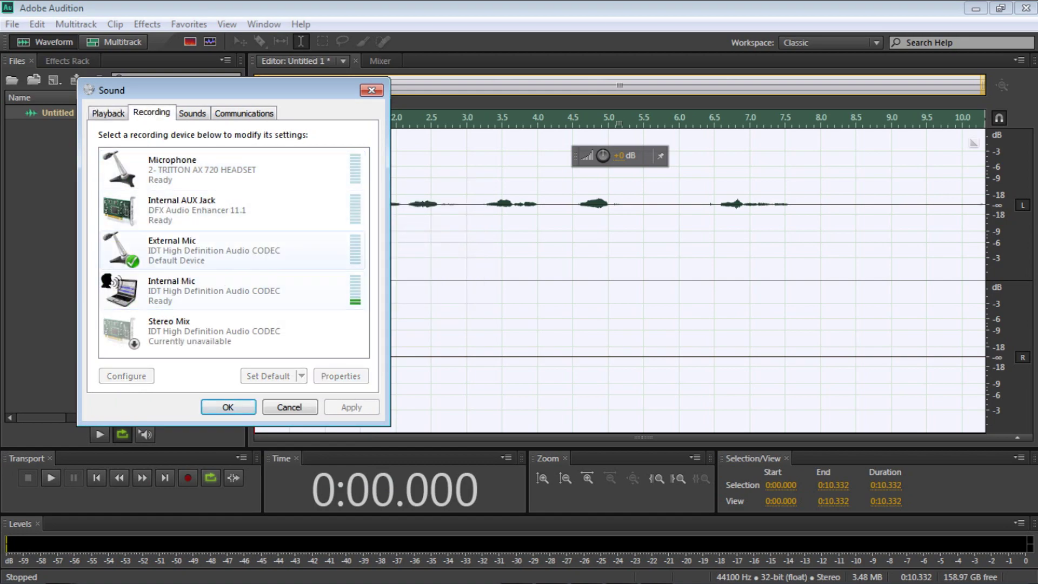
left_click(232, 250)
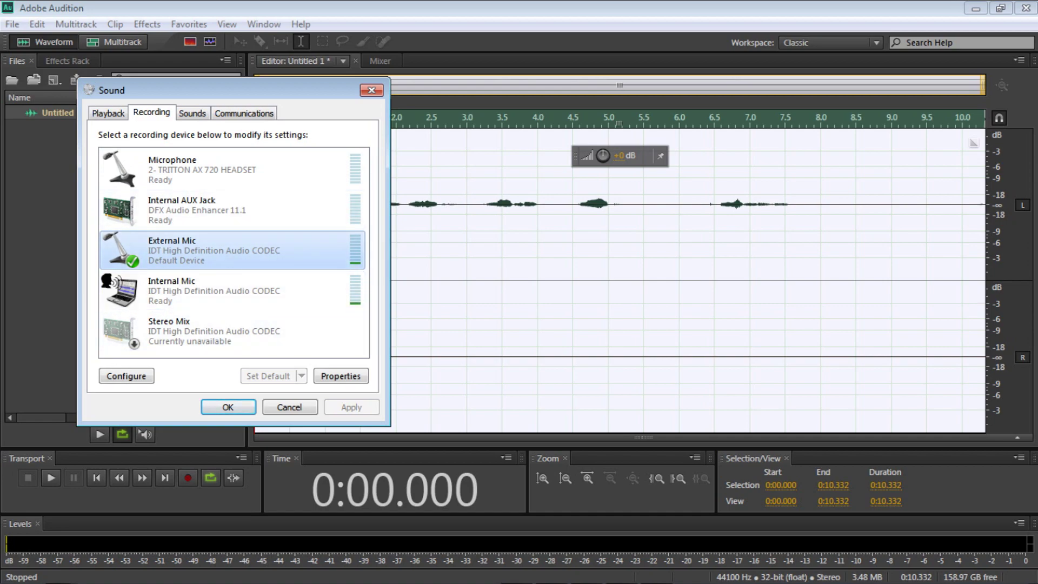
left_click(340, 376)
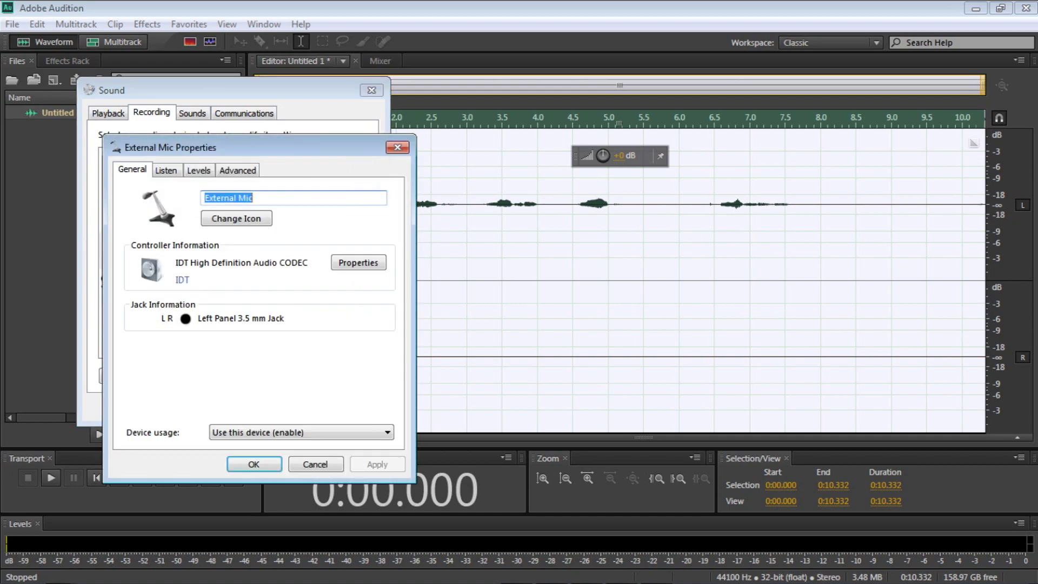
left_click(236, 169)
left_click(260, 241)
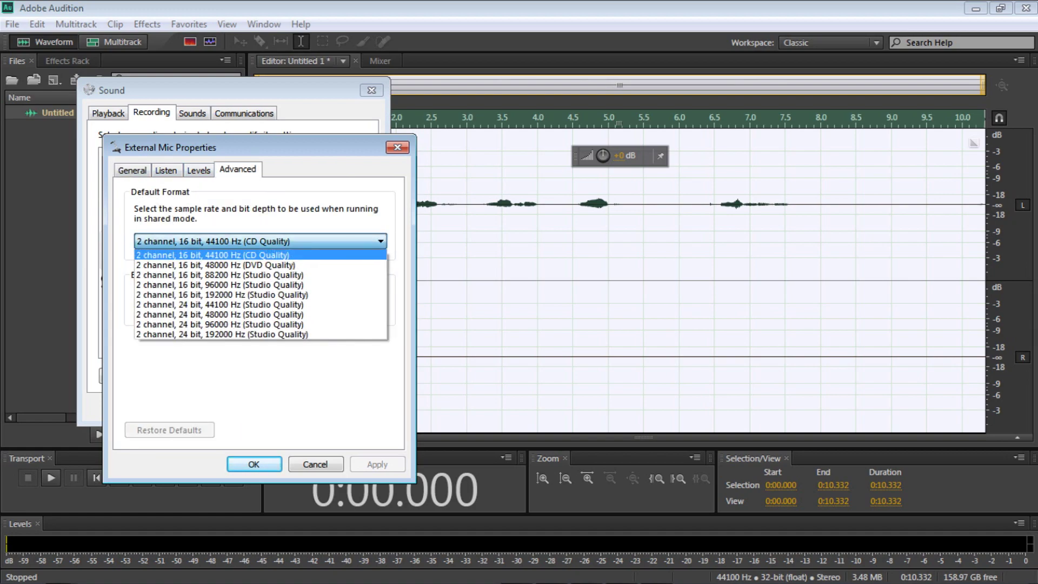
key("Escape")
left_click(260, 242)
key("Escape")
left_click(398, 147)
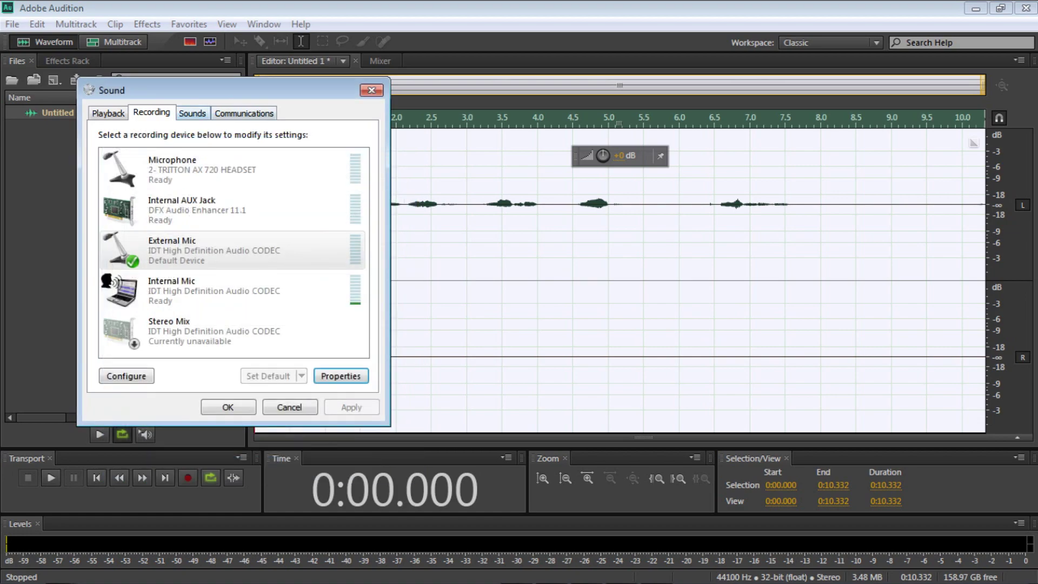
Review the headset speakers' device options among the playback devices and close the Sound settings.
left_click(108, 113)
right_click(192, 188)
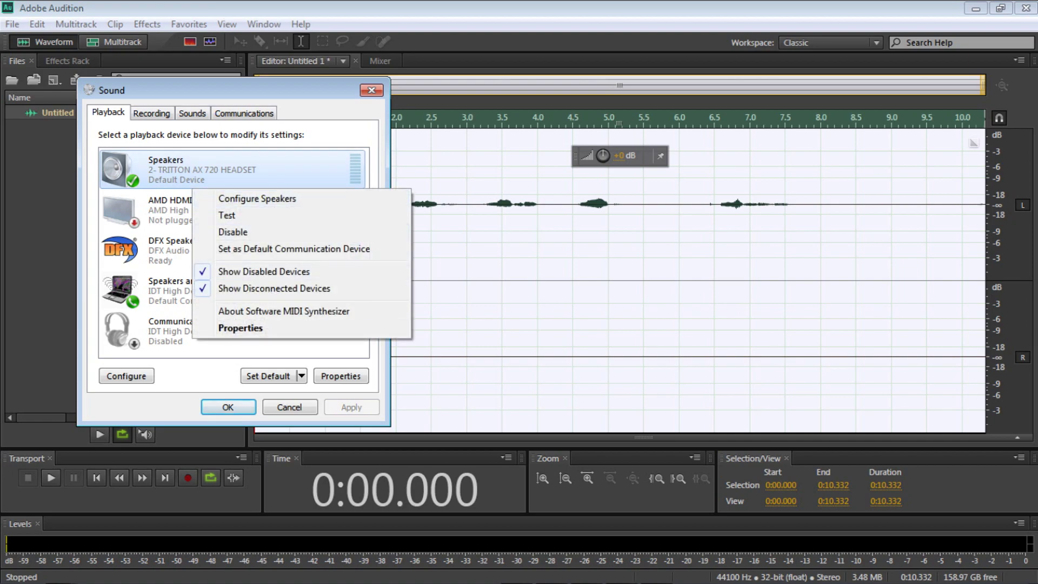
key("Escape")
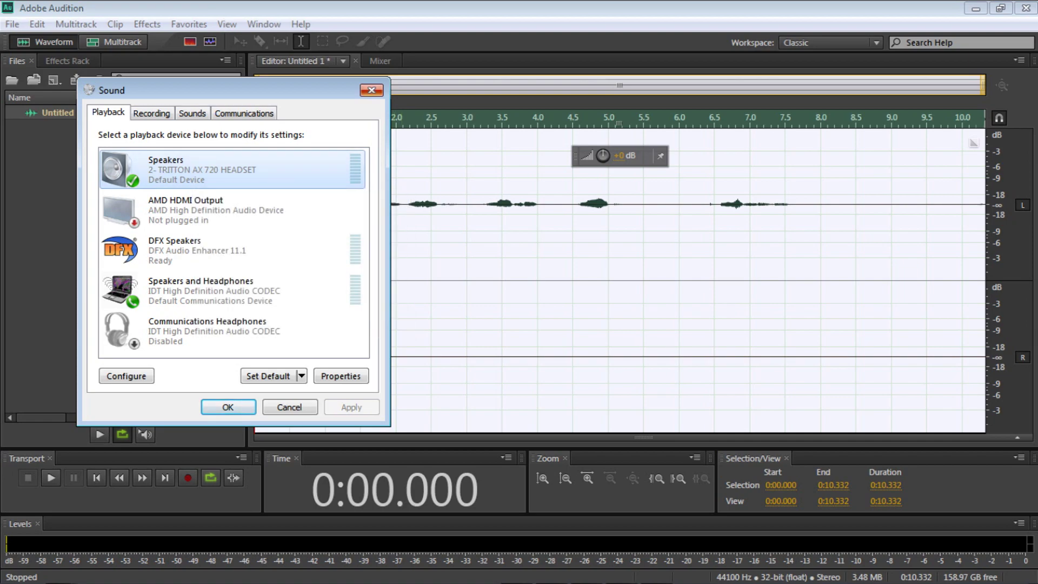
left_click(371, 90)
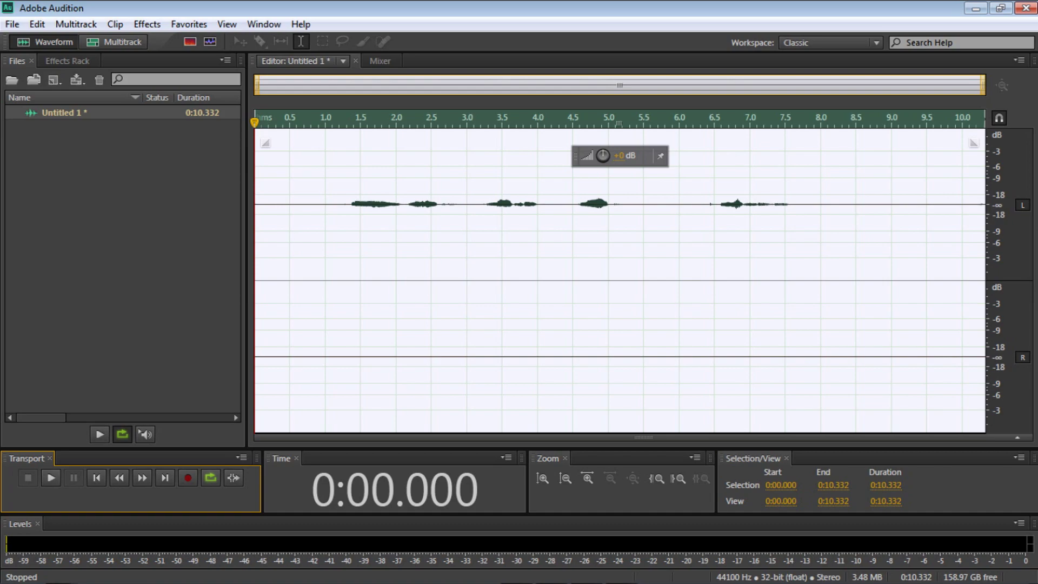
Play back the recorded voice clip and stop at about 9 seconds.
left_click(50, 477)
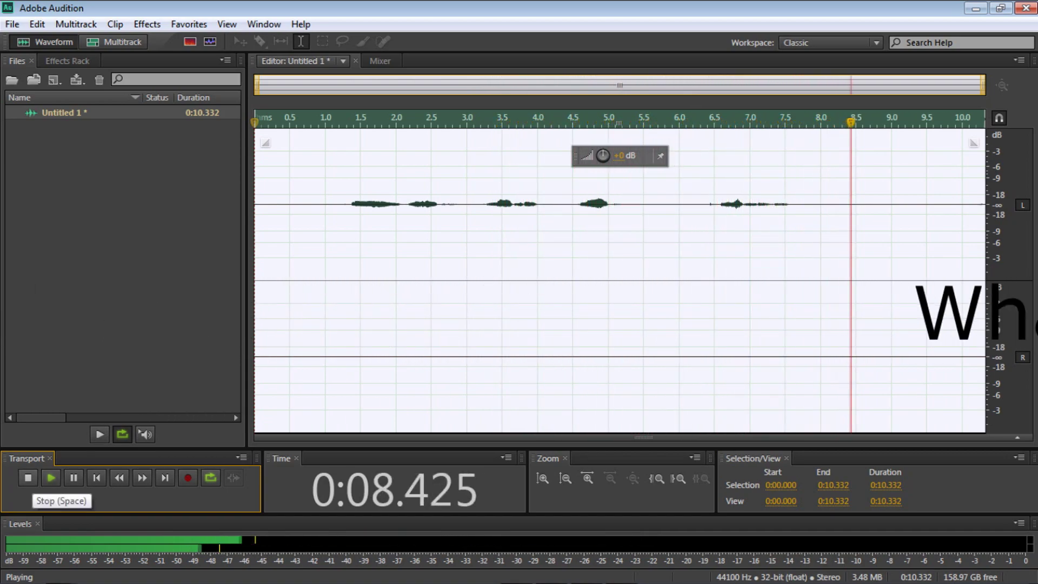
key("space")
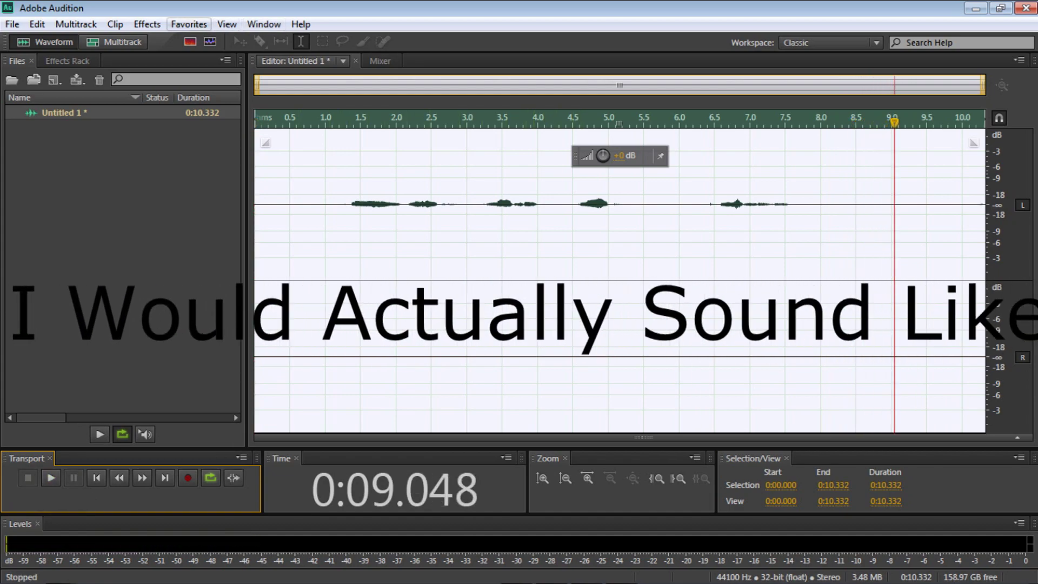
Start the Adaptive Noise Reduction effect on the recording and load its (Default) preset.
left_click(263, 24)
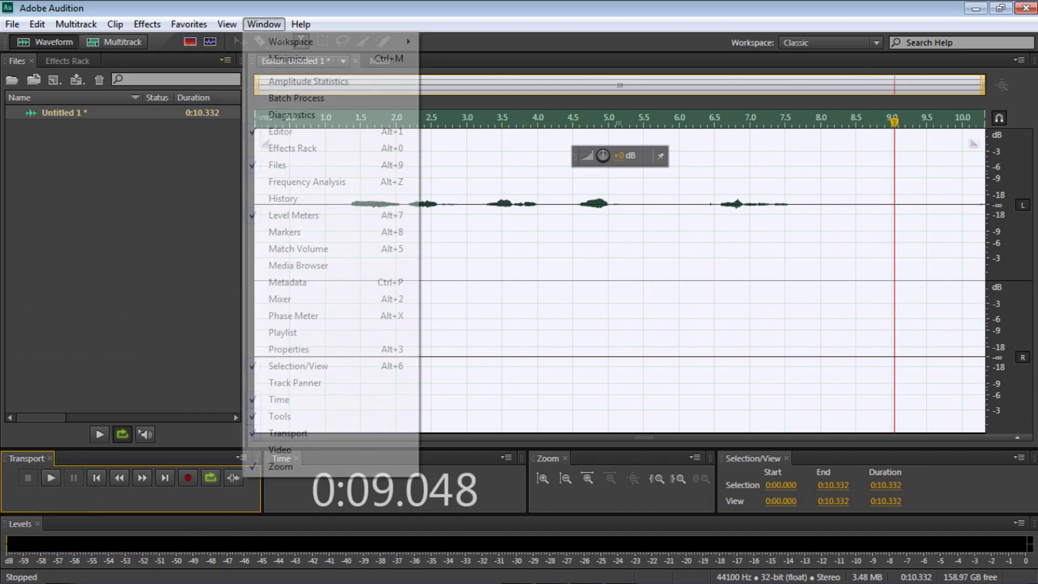
mouse_move(227, 24)
mouse_move(189, 23)
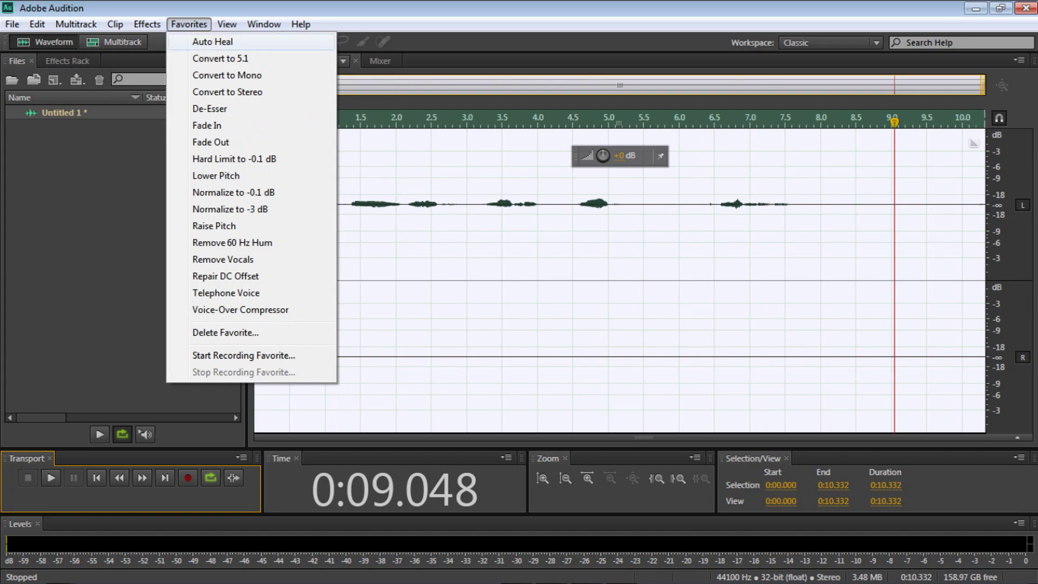
mouse_move(147, 24)
mouse_move(179, 278)
mouse_move(215, 294)
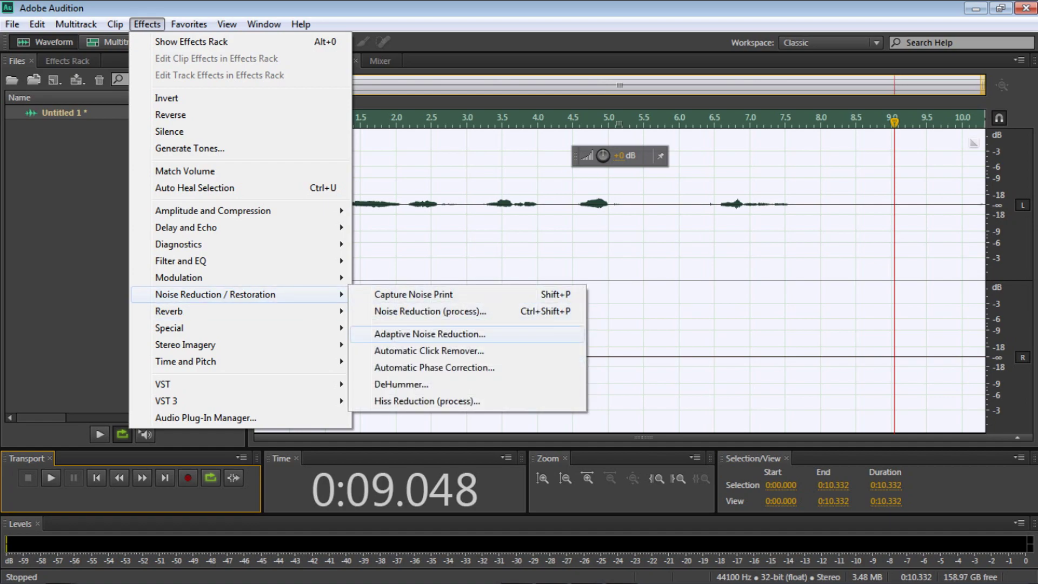
left_click(430, 334)
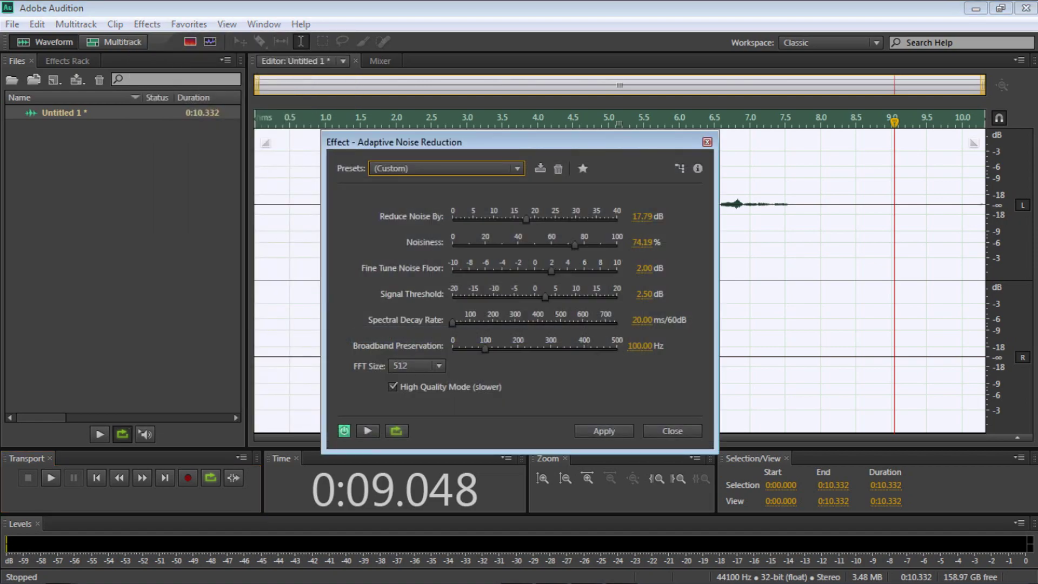
left_click(446, 168)
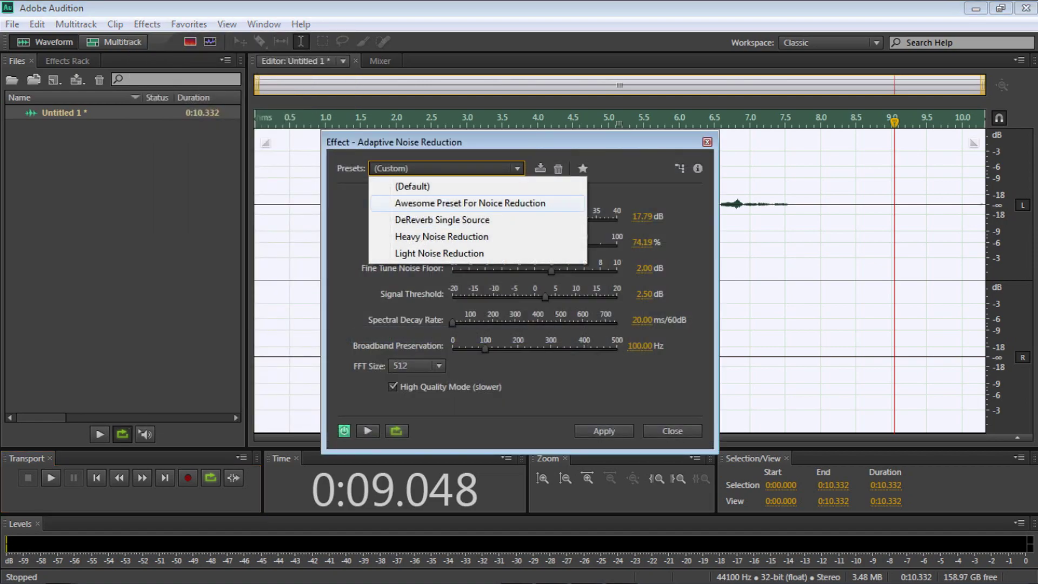
left_click(446, 168)
left_click(446, 168)
left_click(470, 202)
left_click(446, 168)
left_click(432, 186)
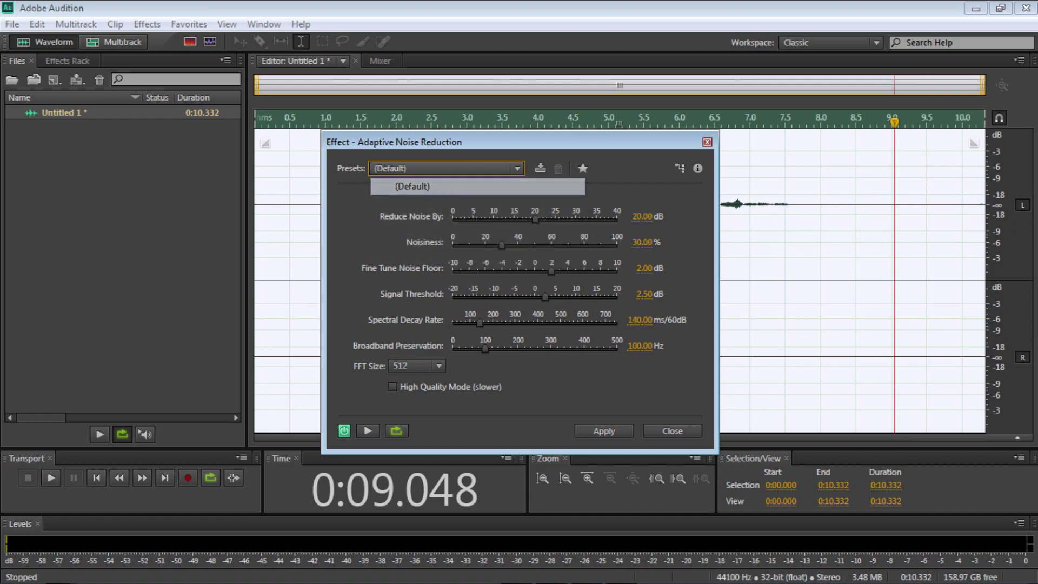
Compare the Adaptive Noise Reduction settings of the (Default) preset with those of Awesome Preset For Noice Reduction.
left_click(446, 168)
left_click(441, 202)
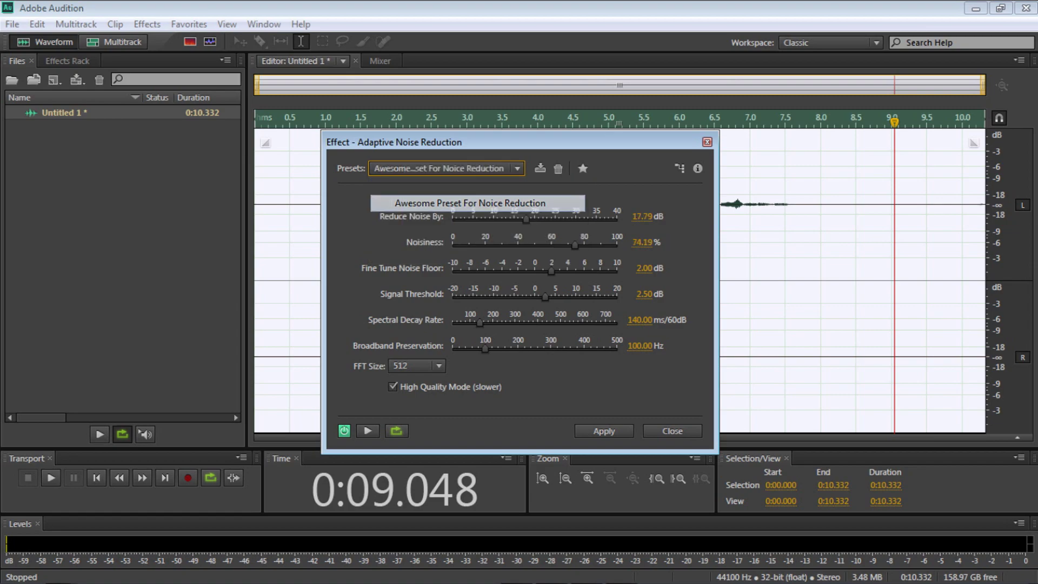
left_click(446, 168)
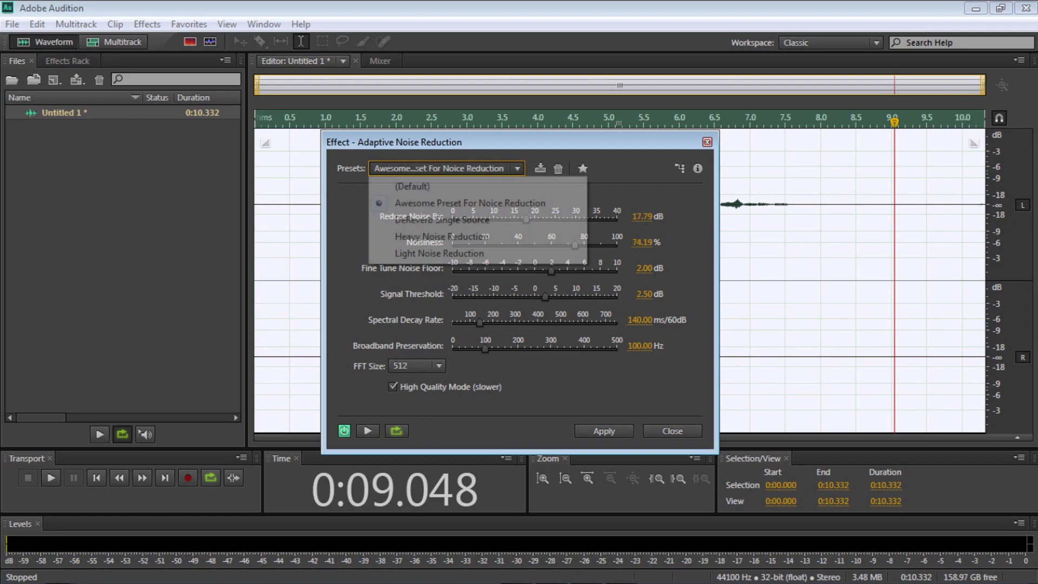
left_click(432, 186)
left_click(446, 168)
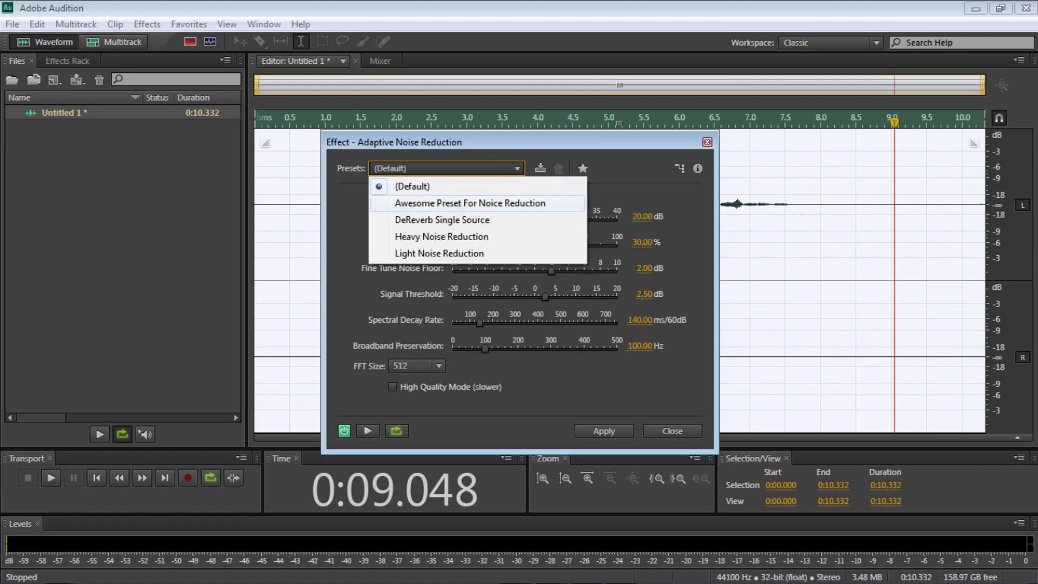
left_click(441, 201)
left_click(446, 168)
left_click(433, 186)
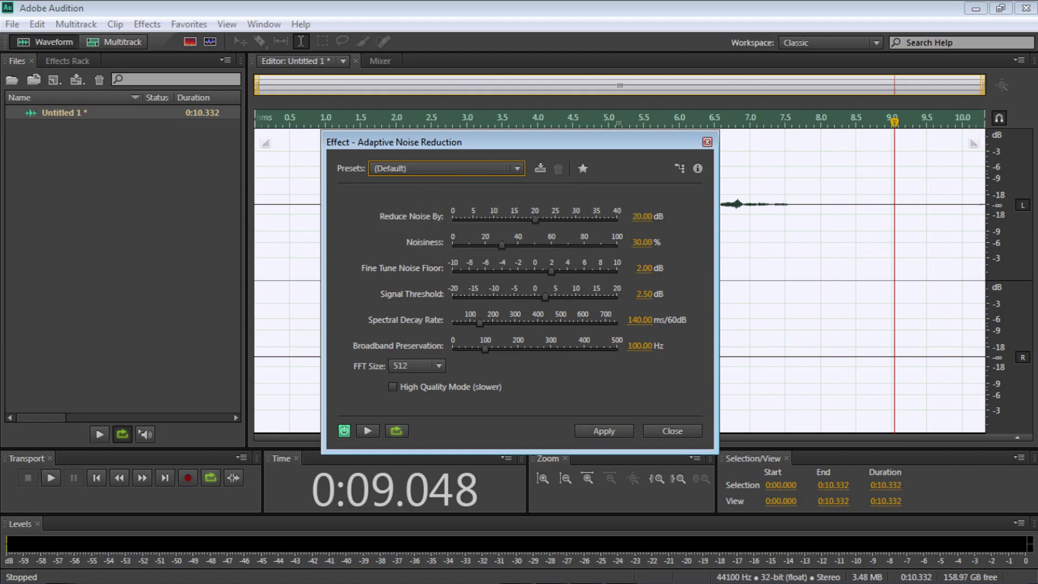
Load the Awesome Preset For Noice Reduction preset and preview the noise reduction on the recording.
left_click(446, 168)
left_click(440, 202)
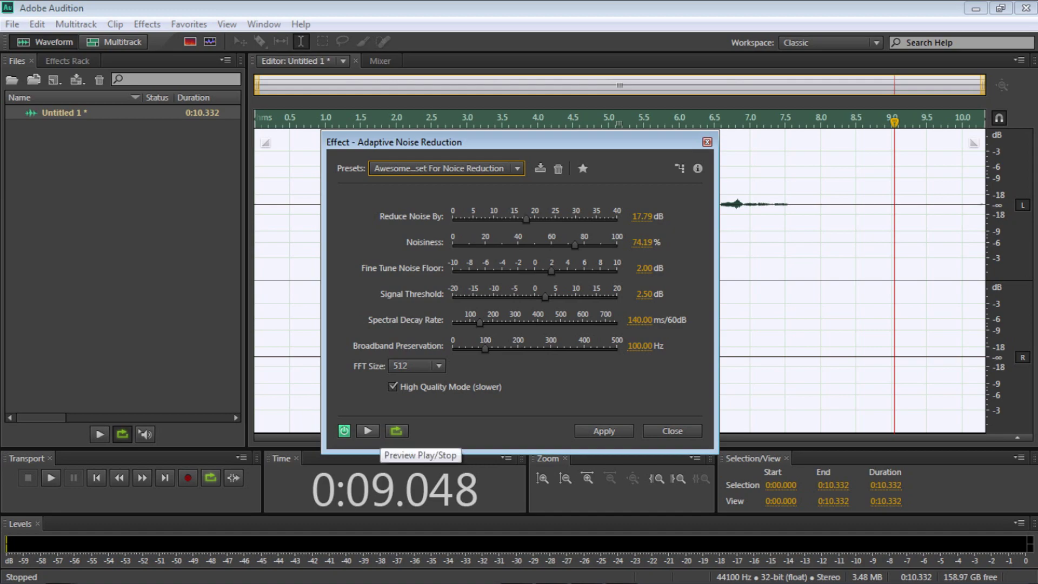
left_click(367, 431)
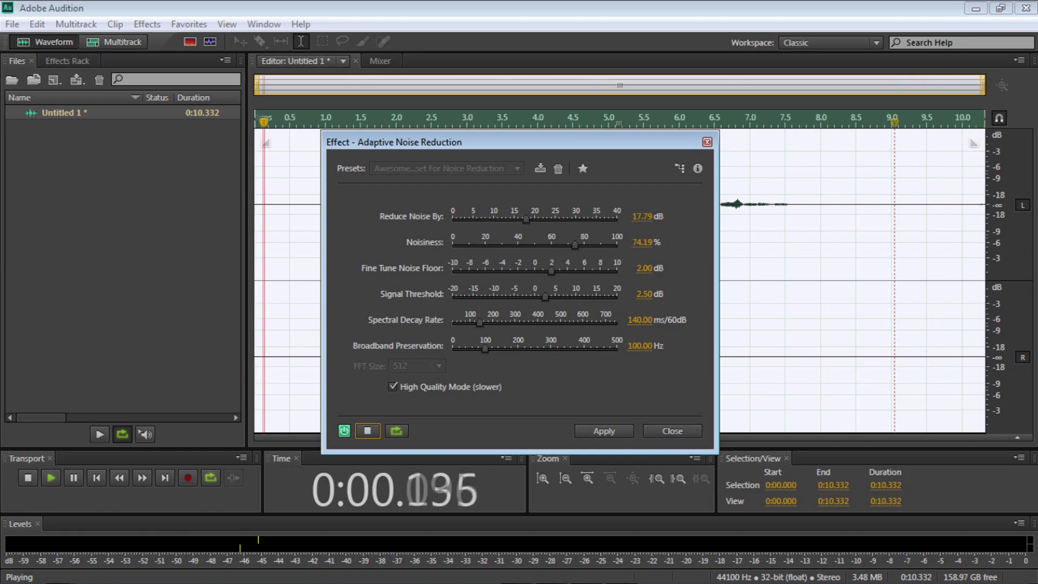
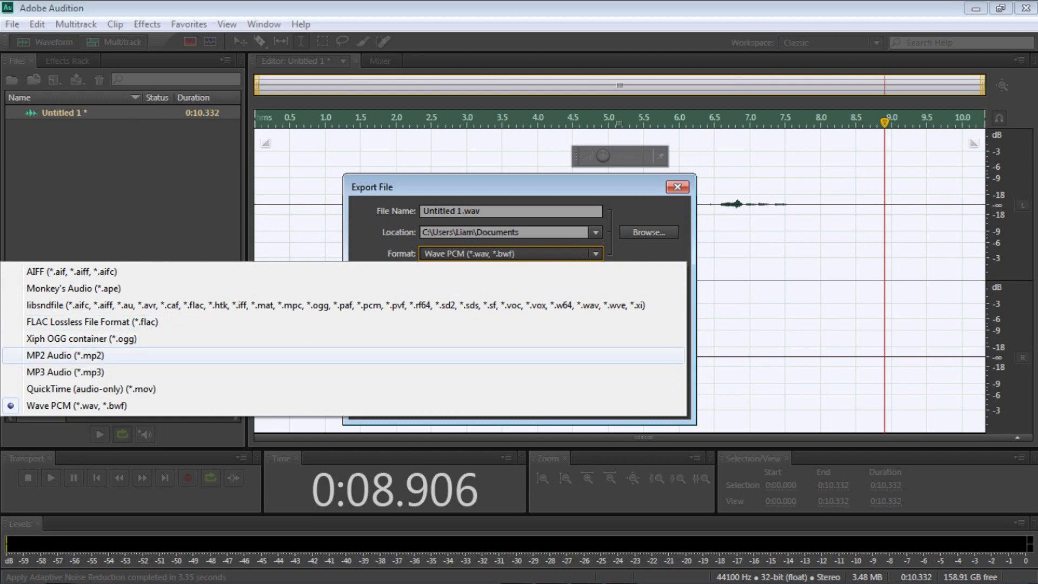
Set the export format of the cleaned recording to MP3 Audio (*.mp3).
left_click(65, 355)
left_click(510, 254)
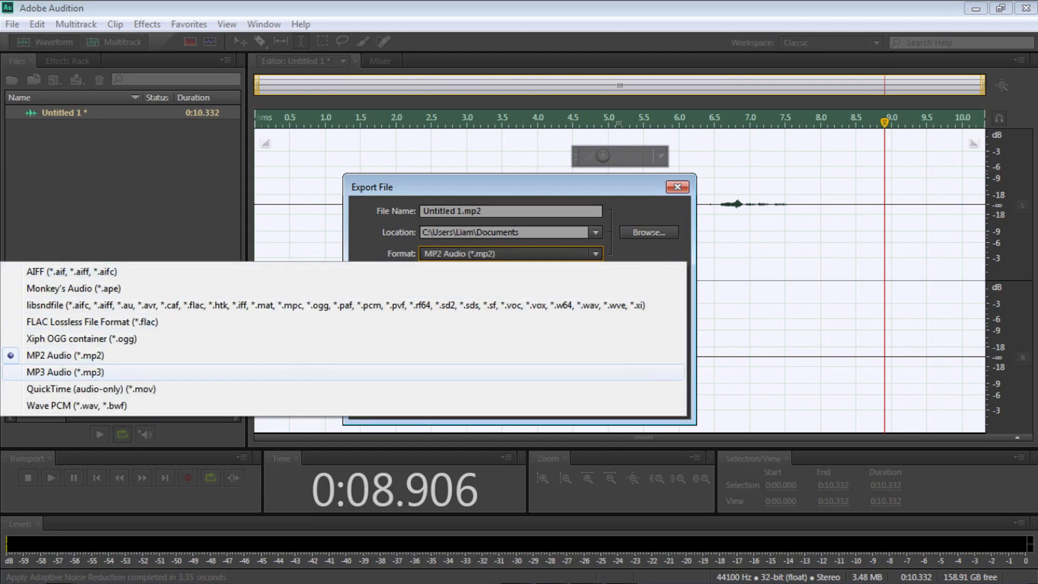
left_click(65, 372)
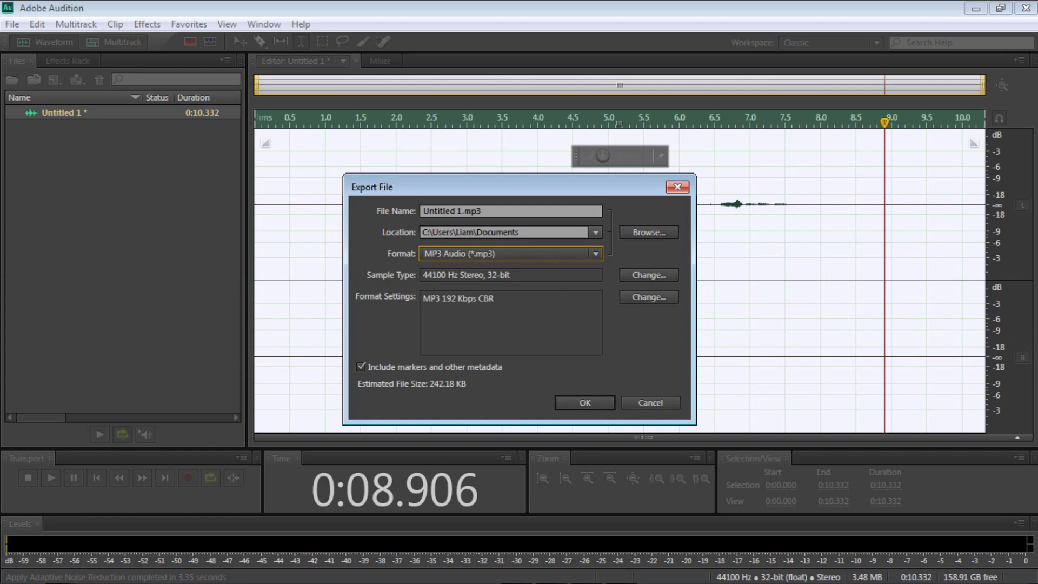
Browse for the export location and set it to the Desktop folder.
left_click(596, 232)
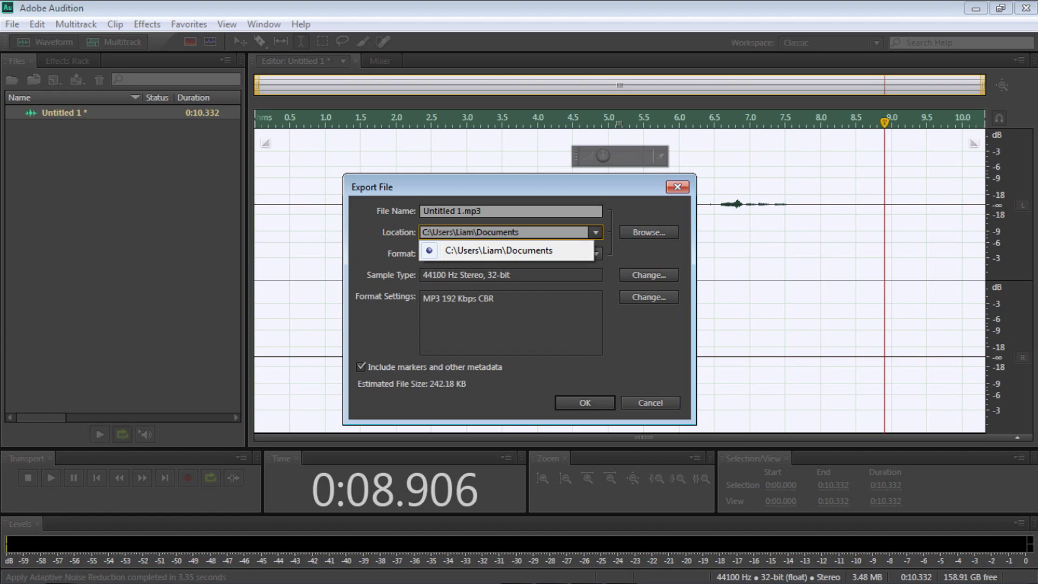
key("Tab")
key("space")
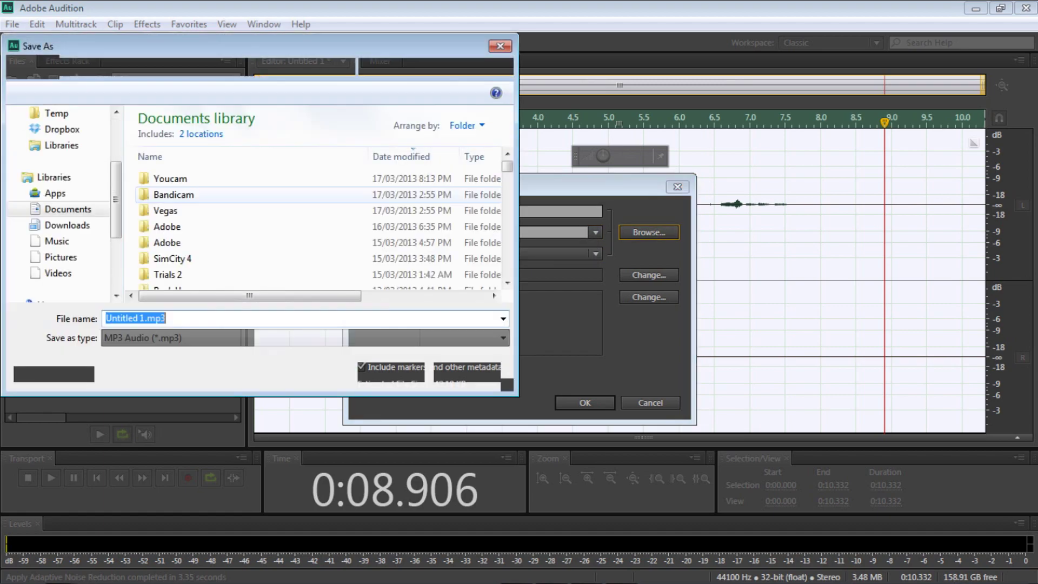
left_click_drag(116, 241, 115, 149)
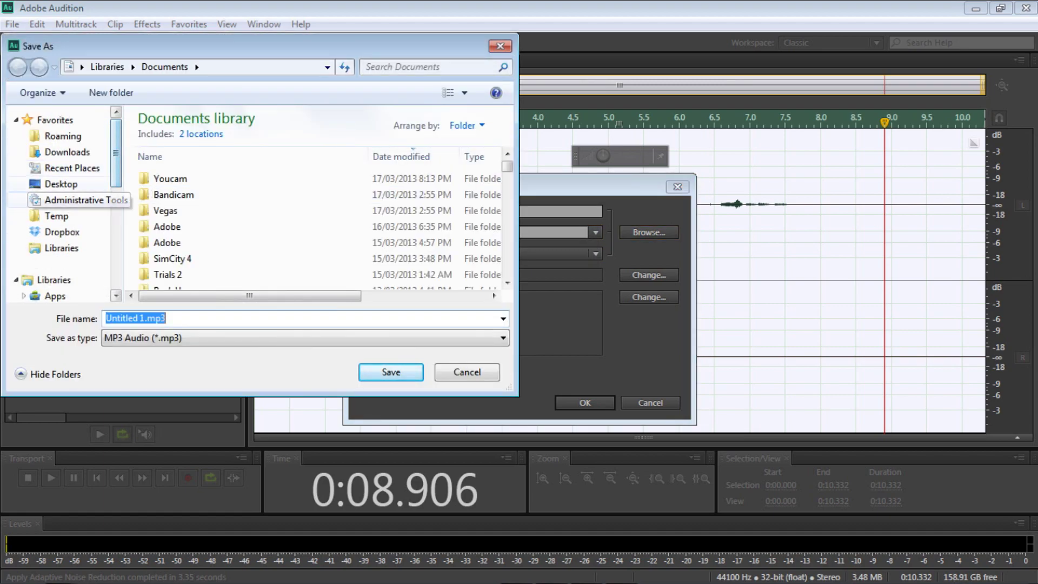
left_click(61, 184)
left_click(390, 372)
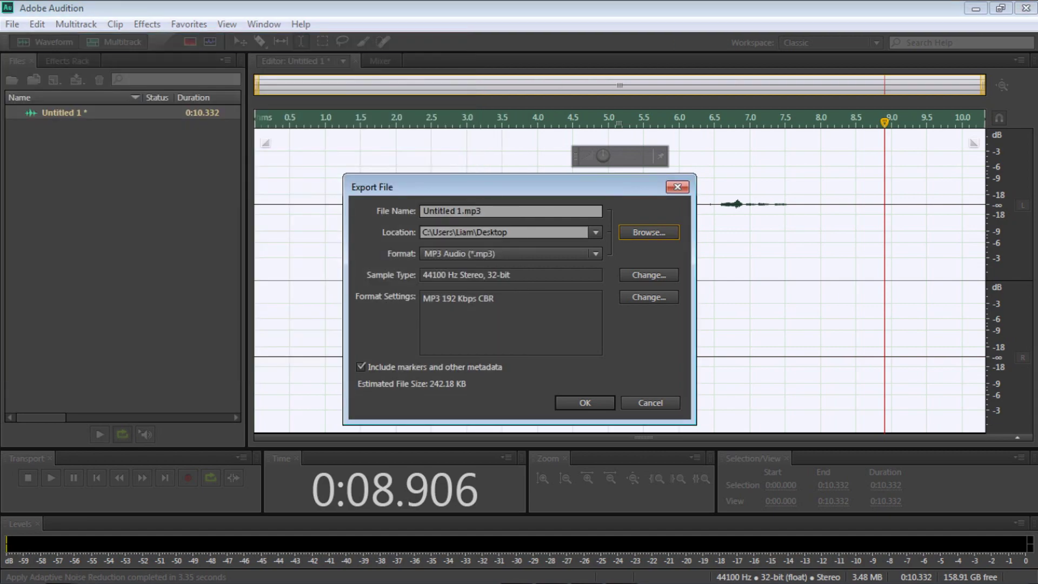
Show the icons on the Windows desktop and return to Audition's export dialog.
left_click(1032, 573)
right_click(321, 137)
mouse_move(379, 168)
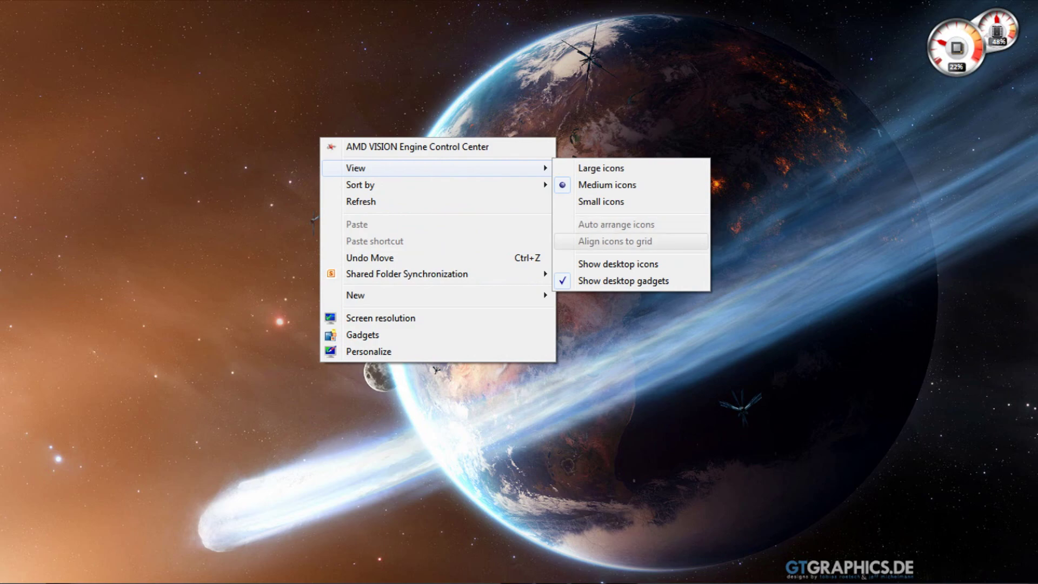
left_click(616, 263)
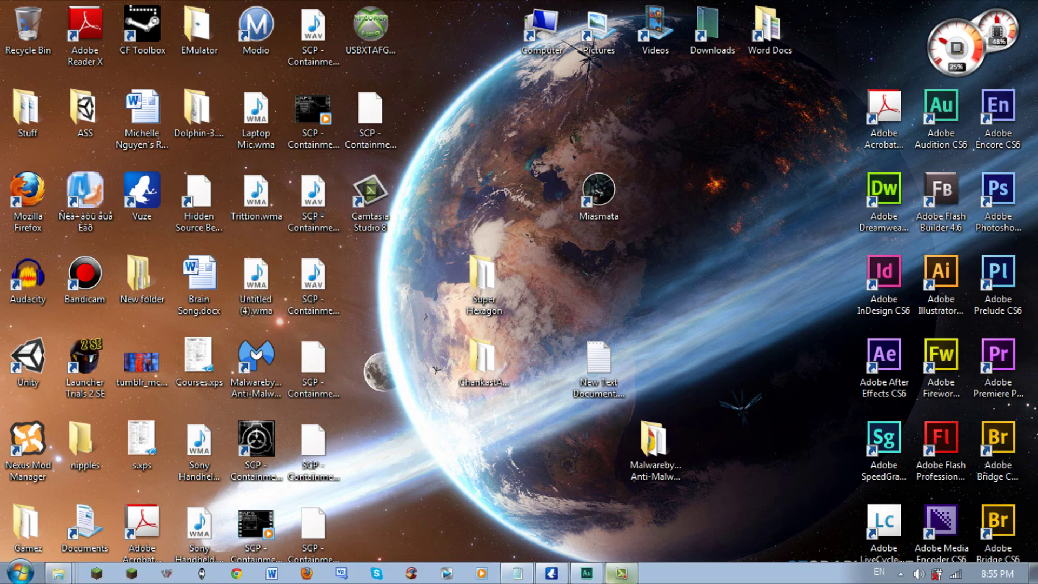
left_click(586, 573)
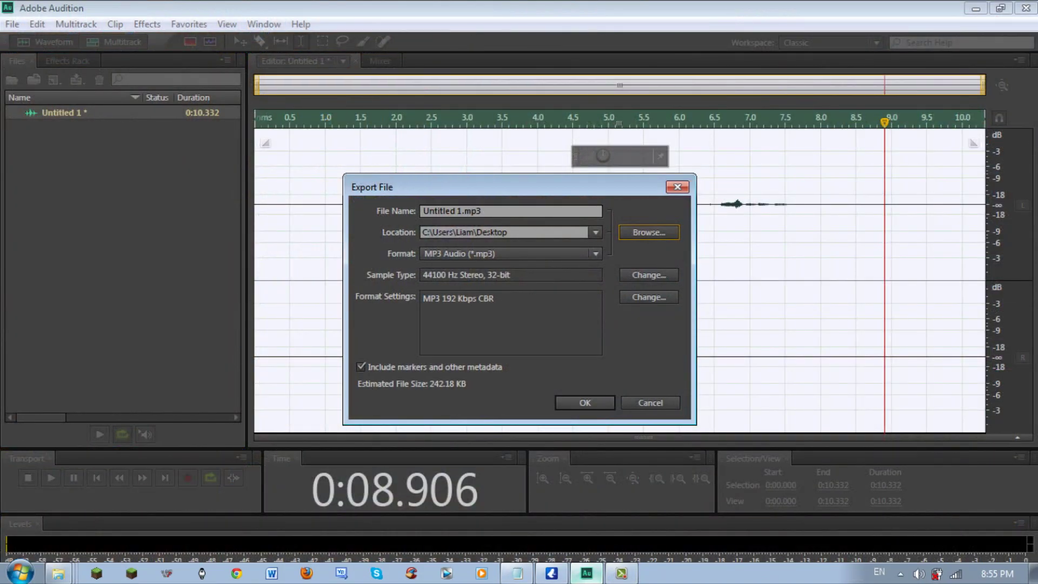
Name the export file Black Dildos and export it, accepting the compressed (lossy) format.
triple_click(452, 211)
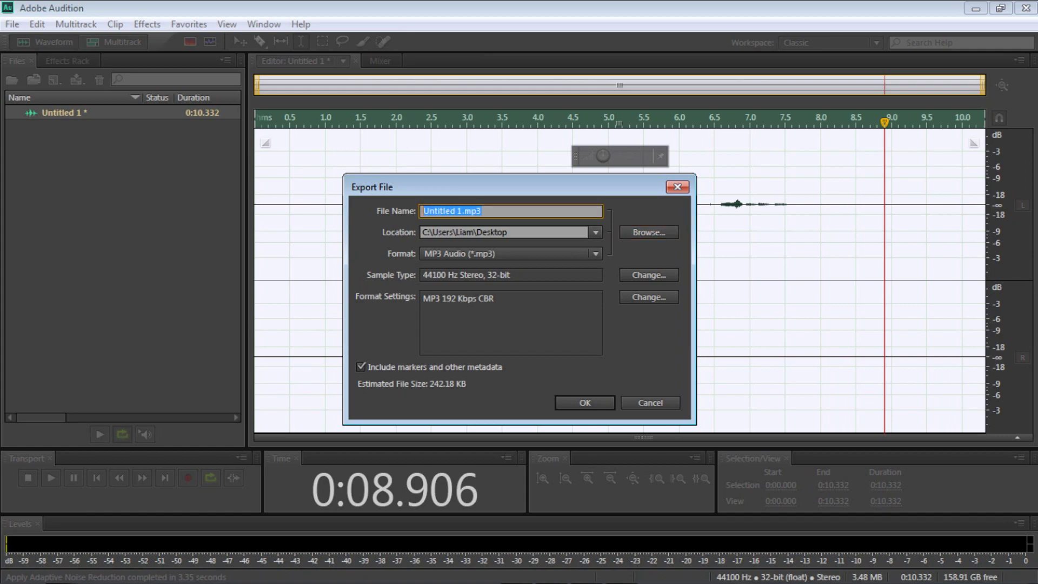
key("BackSpace")
type("Black Dildo")
key("Return")
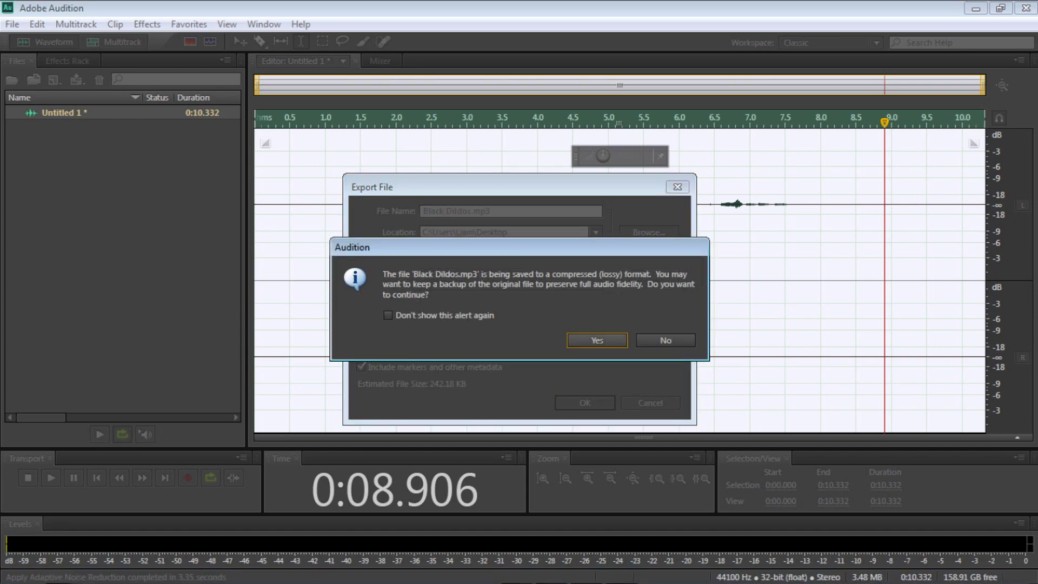
key("Return")
Open the exported MP3 from the Windows desktop in the media player, listen to it twice and close the player.
left_click(1034, 573)
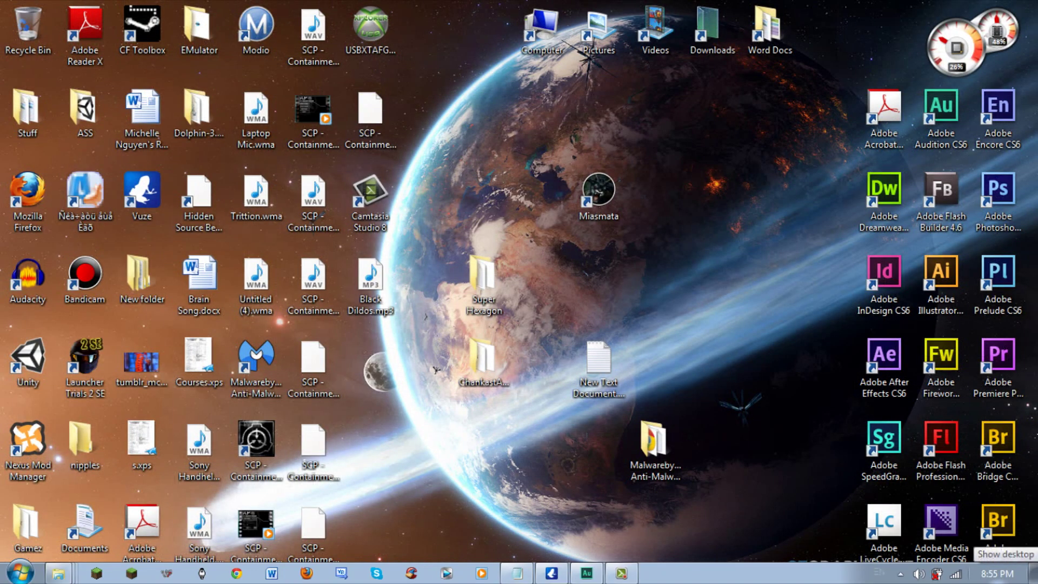
left_click(370, 283)
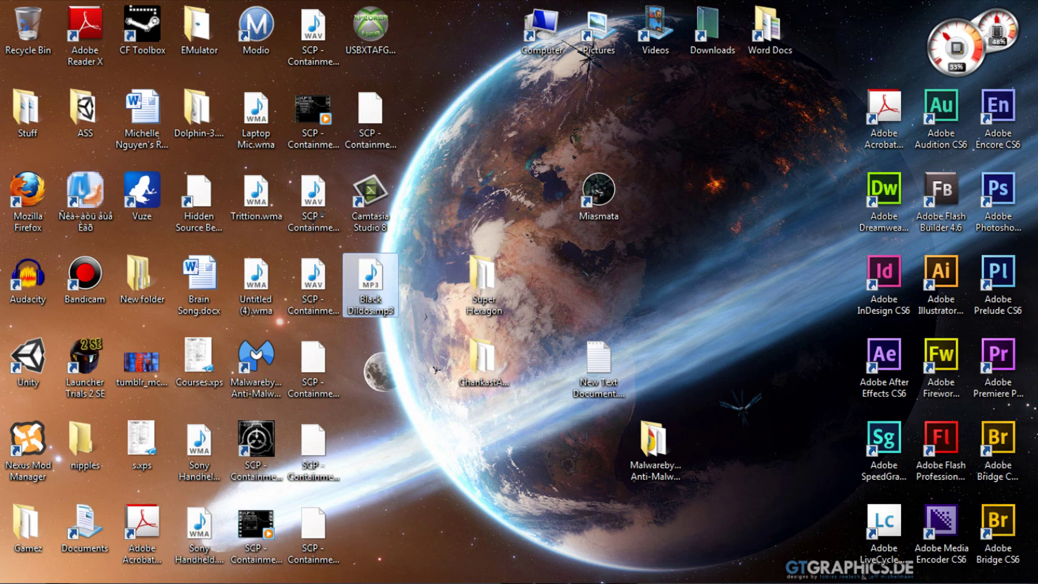
key("Return")
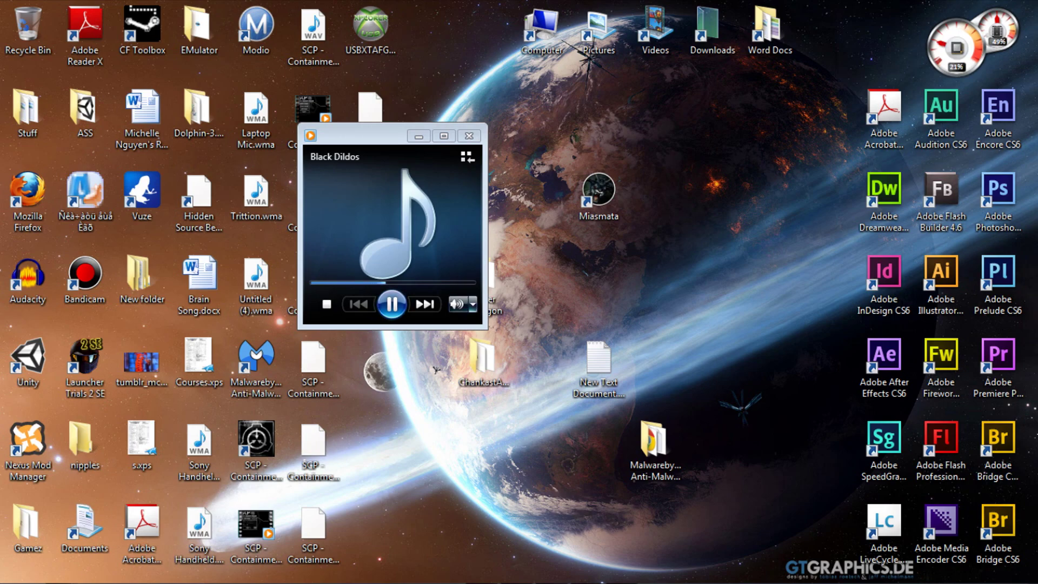
left_click(472, 304)
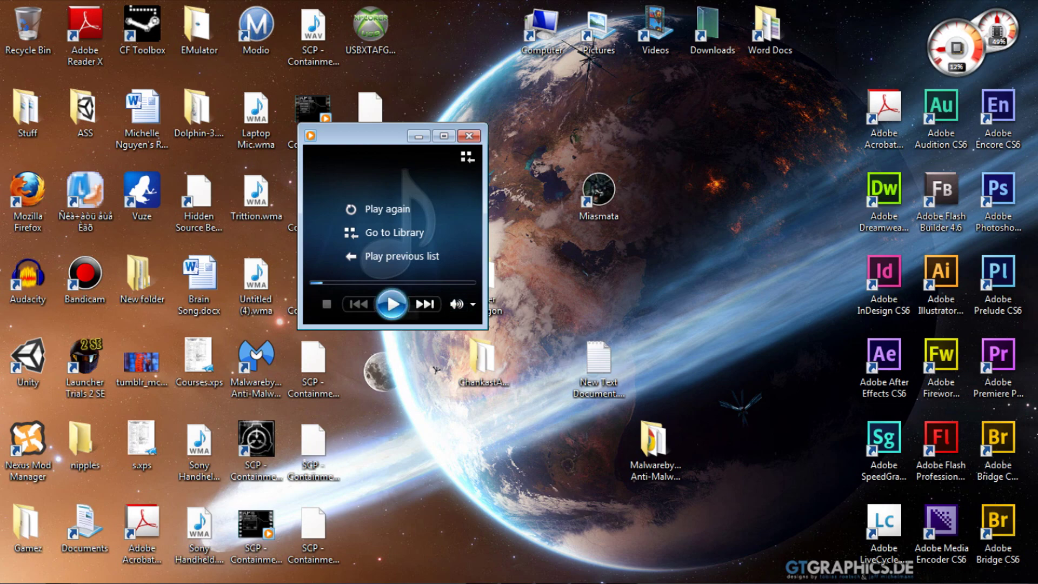
left_click(392, 304)
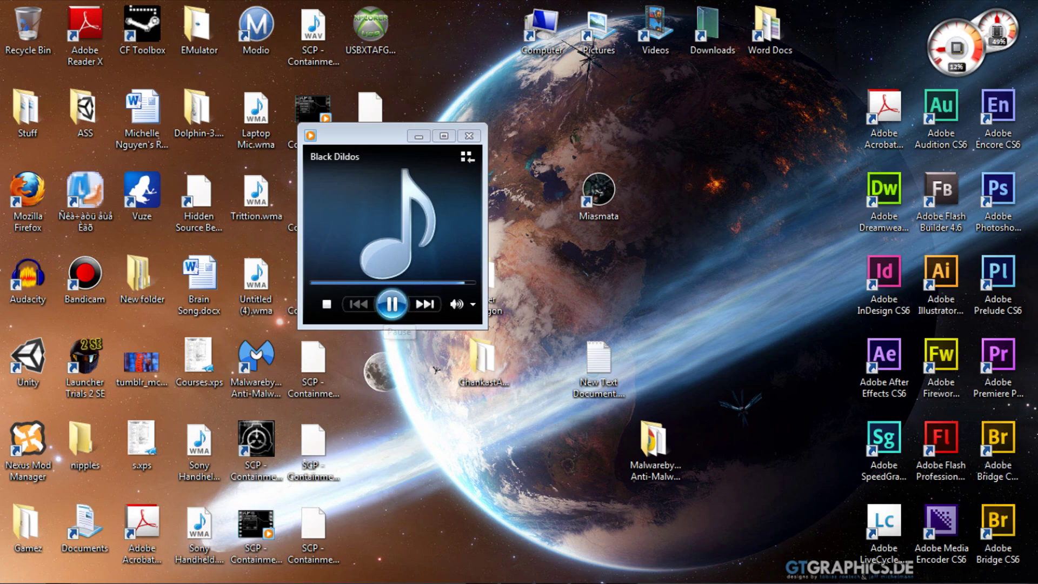
left_click(392, 304)
left_click(469, 136)
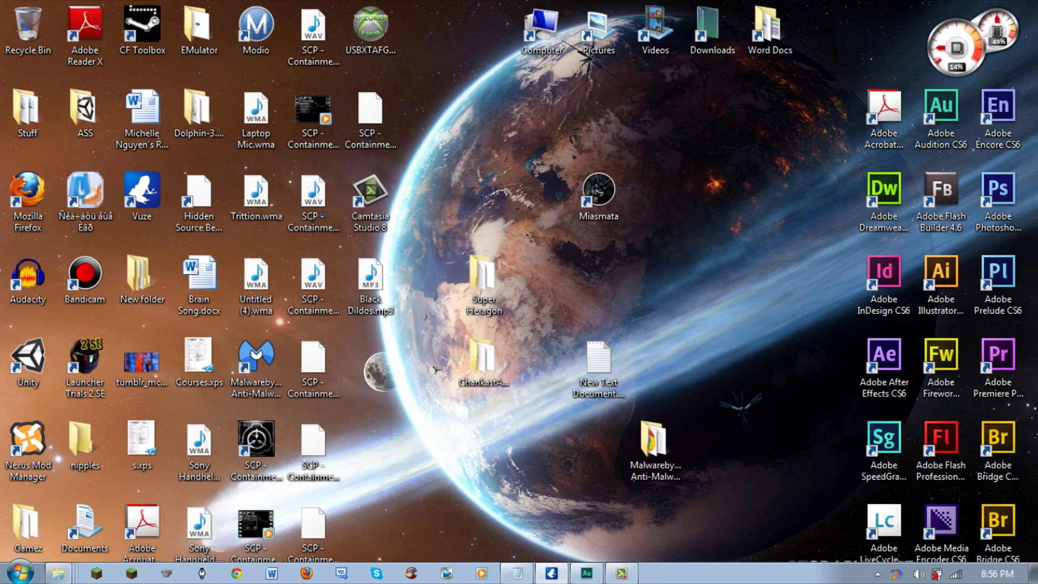
Return to Audition, reopen the Adaptive Noise Reduction effect to review its settings, and close it without applying.
left_click(586, 573)
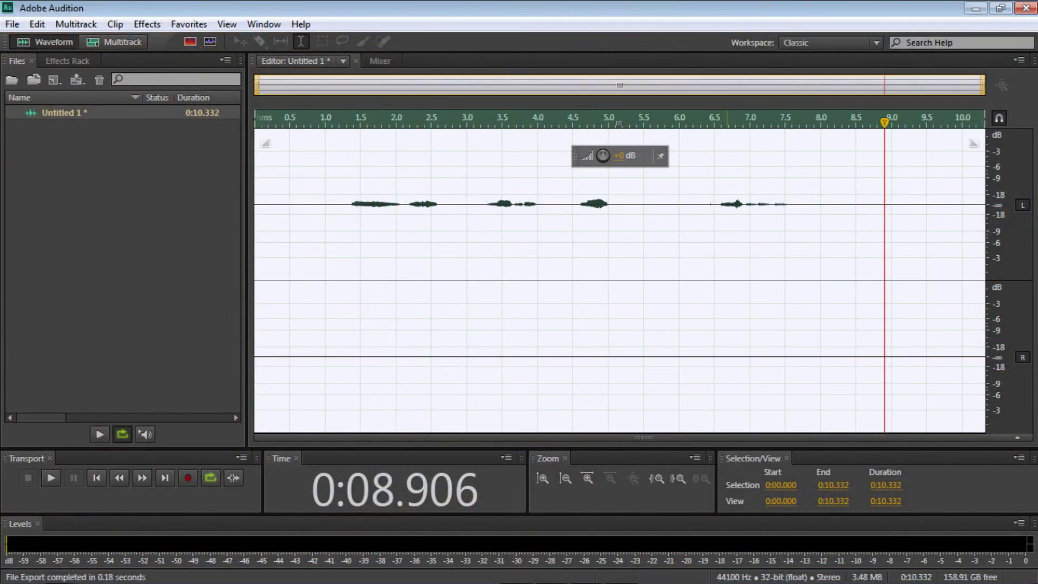
left_click(484, 243)
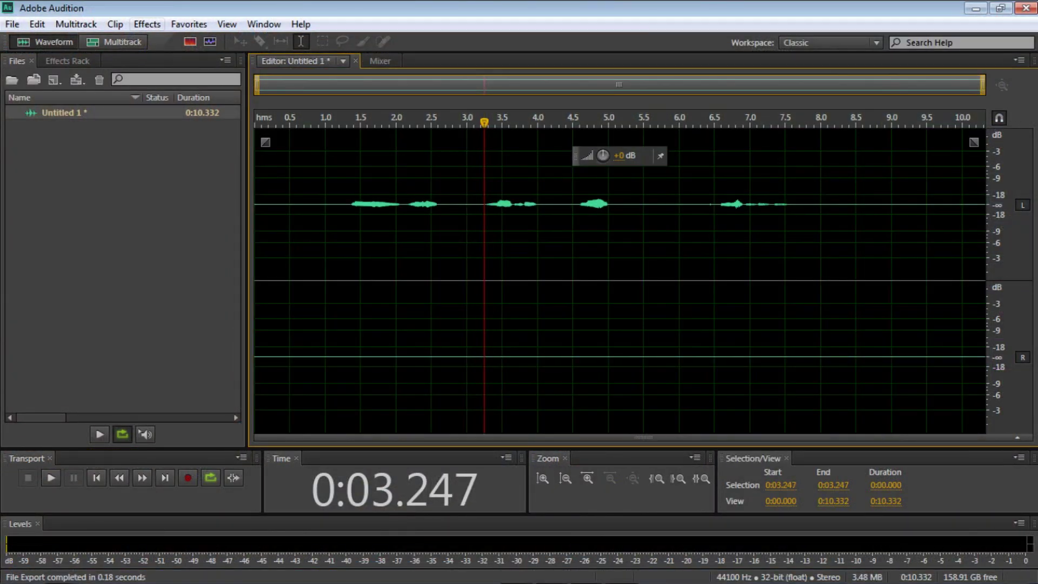
left_click(147, 24)
mouse_move(169, 328)
mouse_move(189, 294)
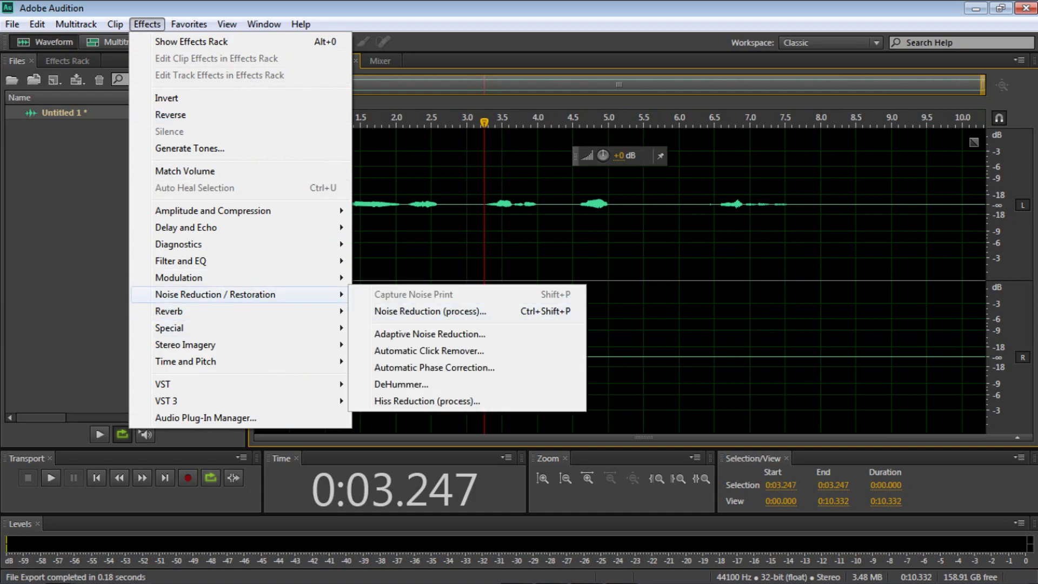
left_click(427, 334)
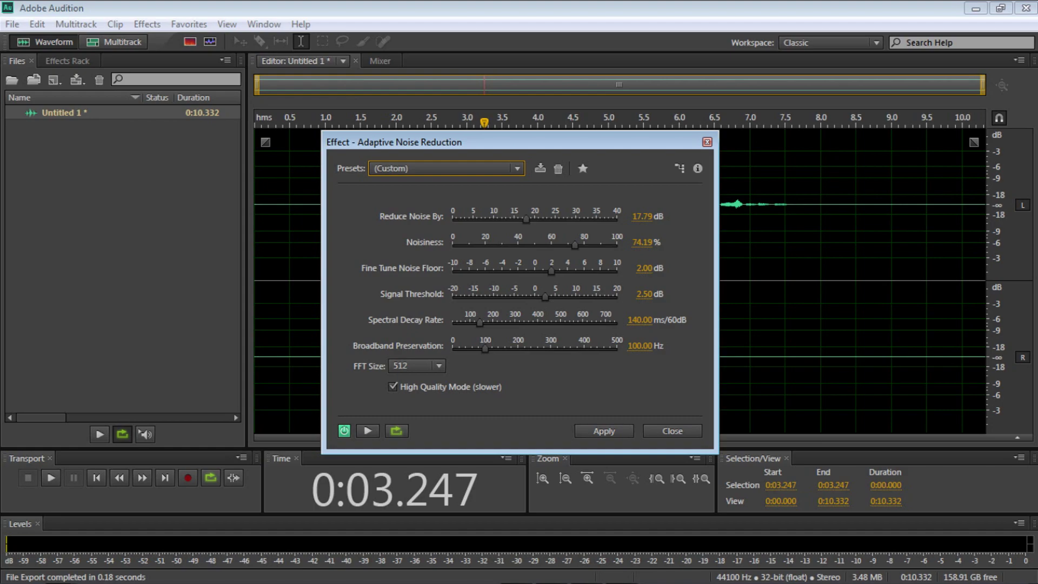
left_click(673, 431)
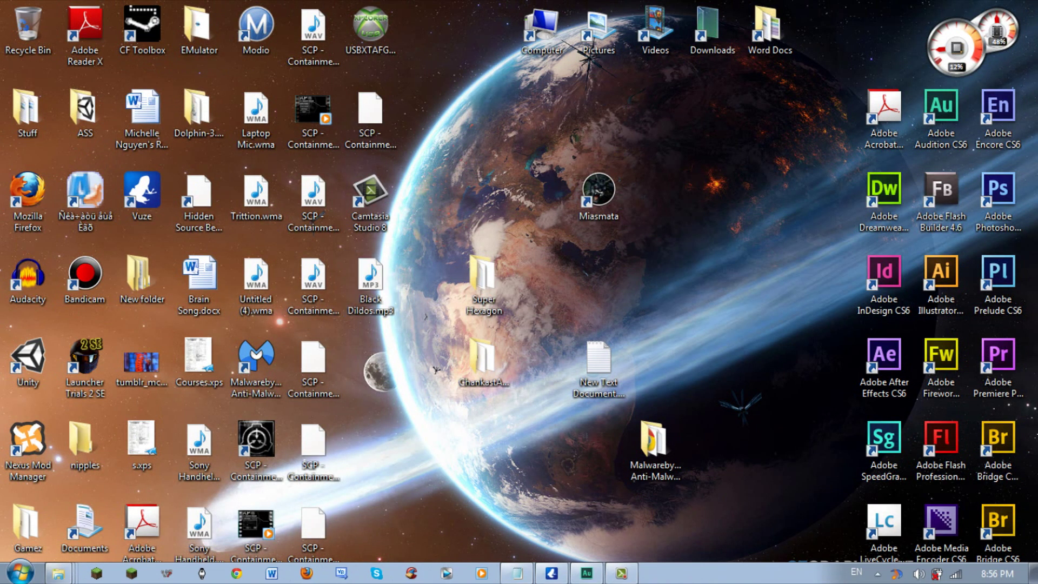
Hide the icons on the Windows desktop and return to Audition.
right_click(507, 184)
mouse_move(543, 214)
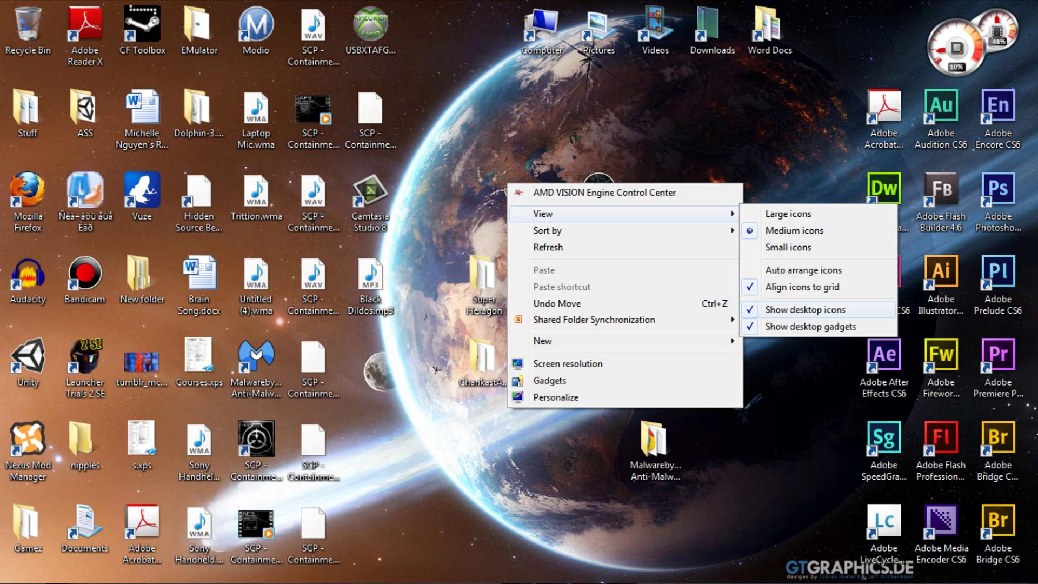
left_click(806, 309)
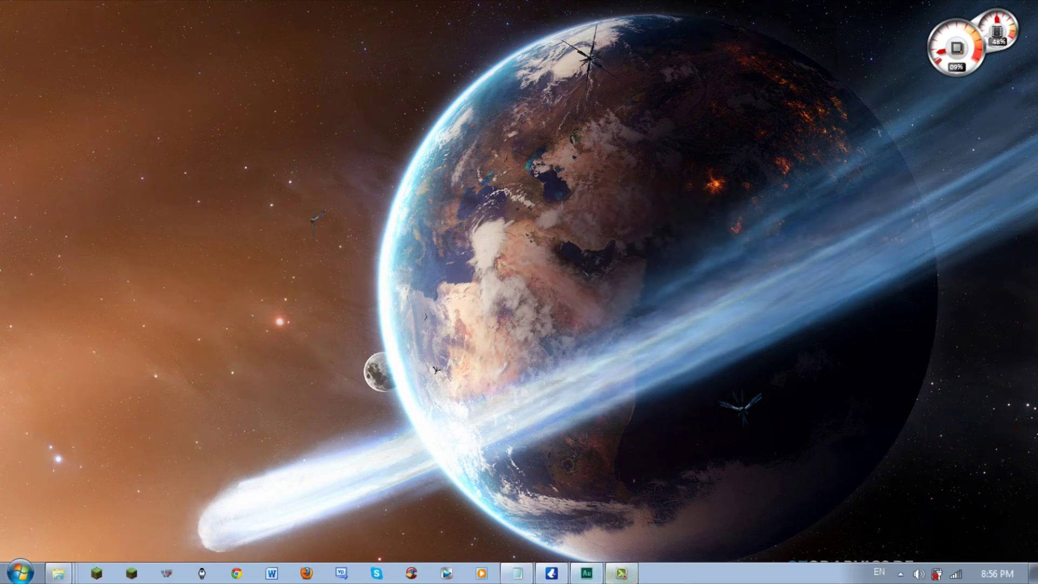
left_click(587, 573)
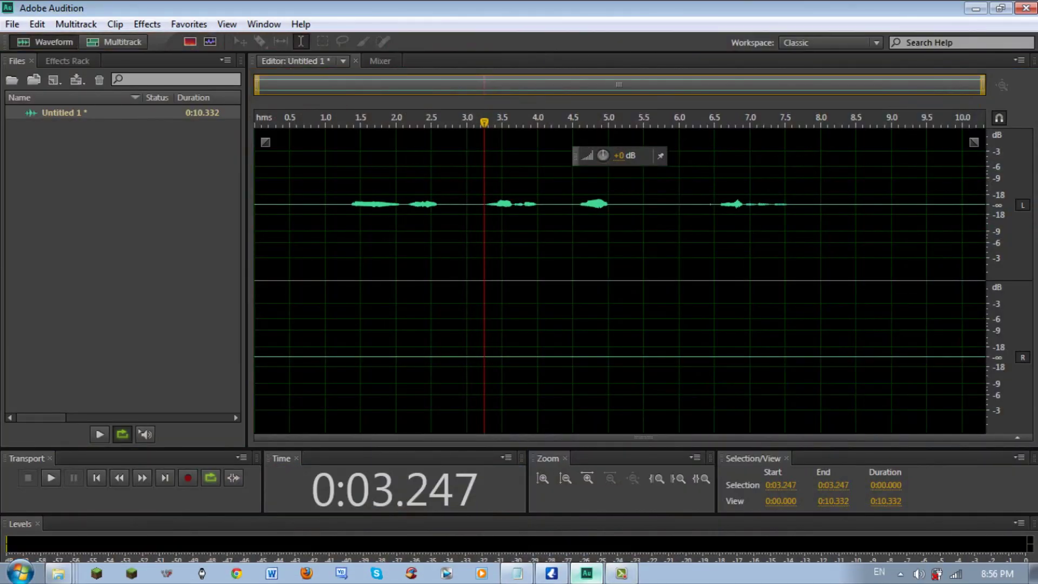
left_click(695, 458)
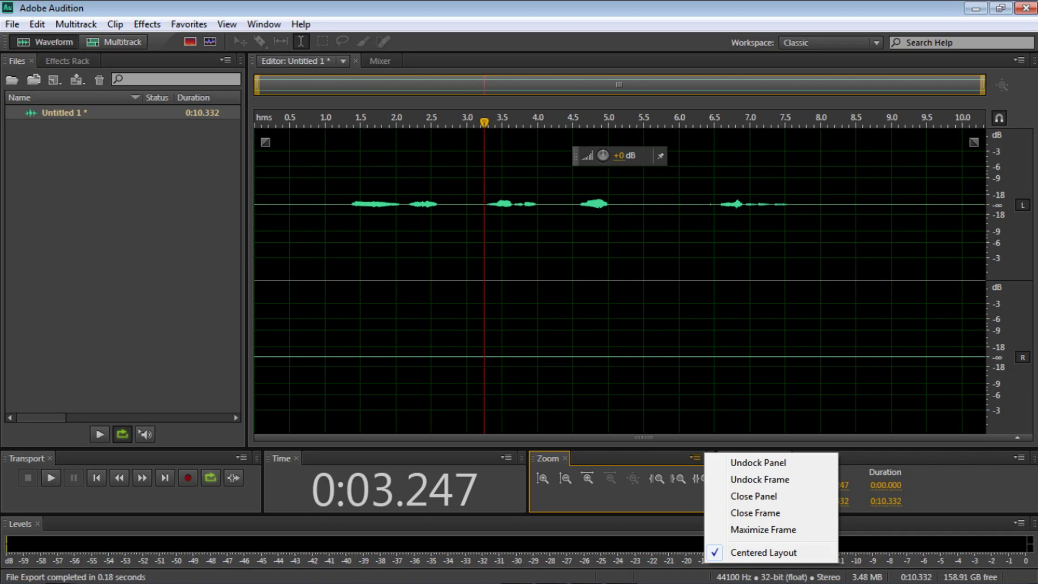
mouse_move(622, 579)
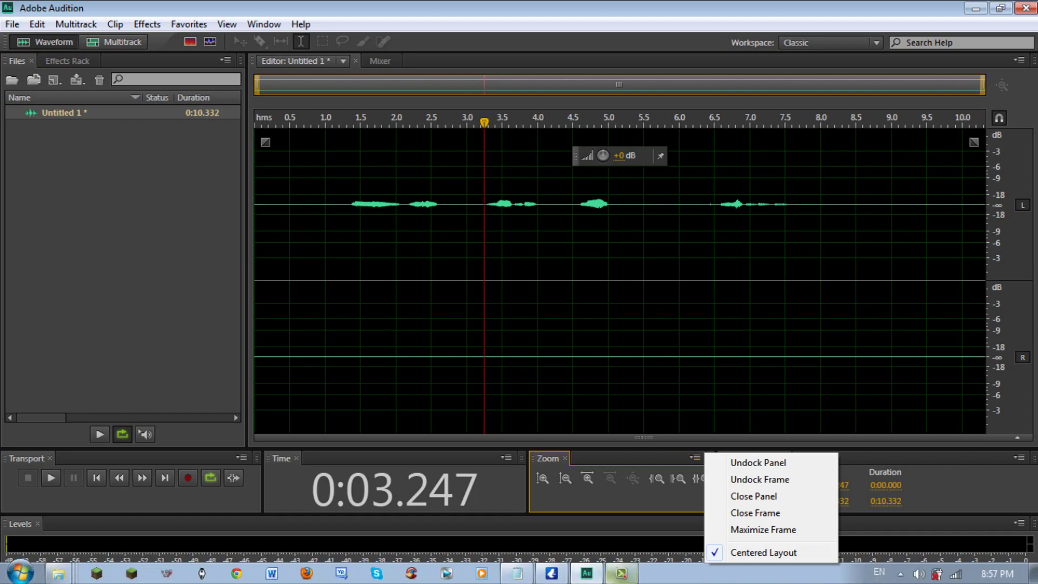
mouse_move(587, 573)
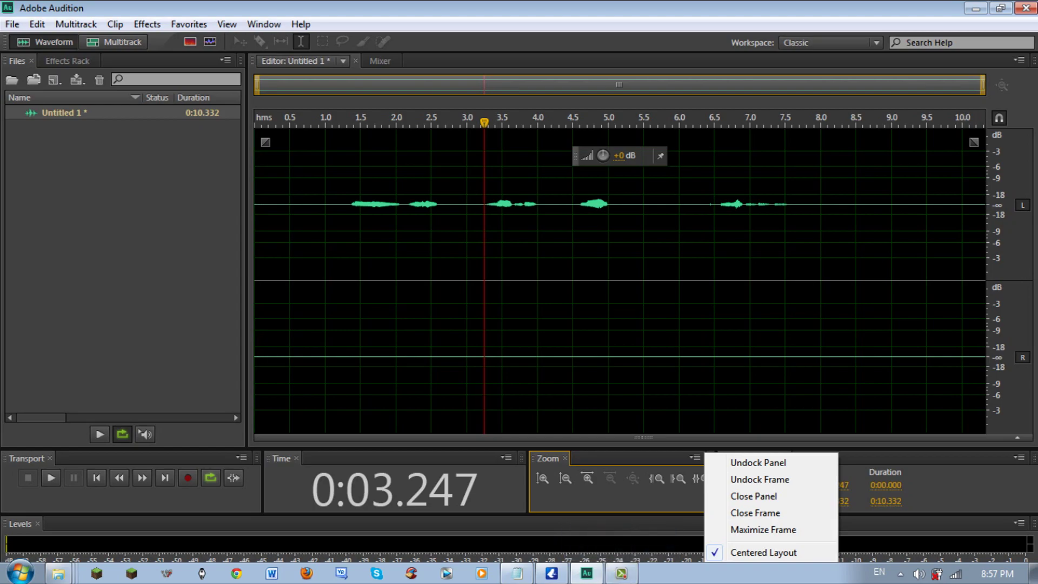
key("super+d")
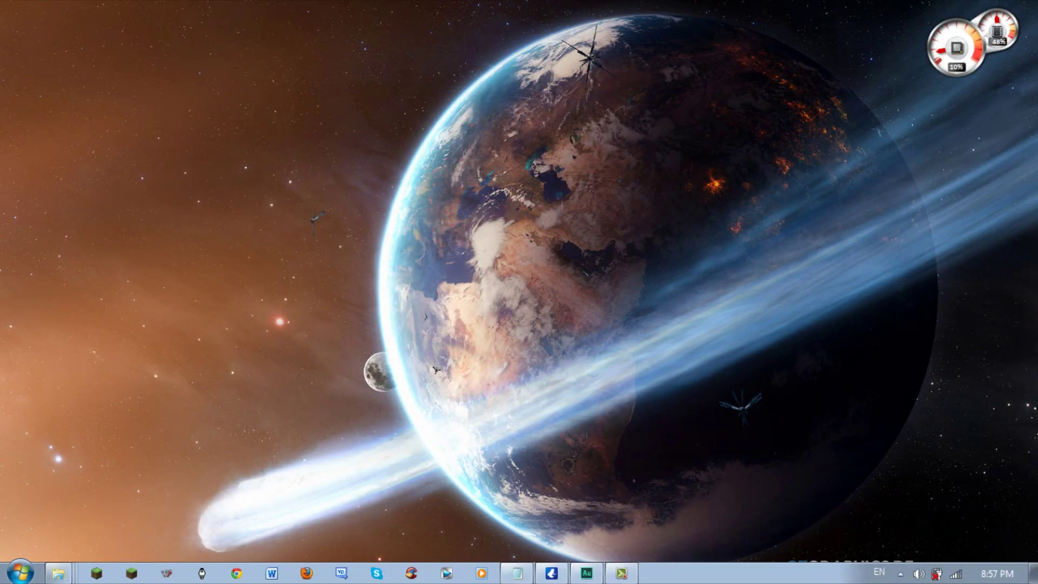